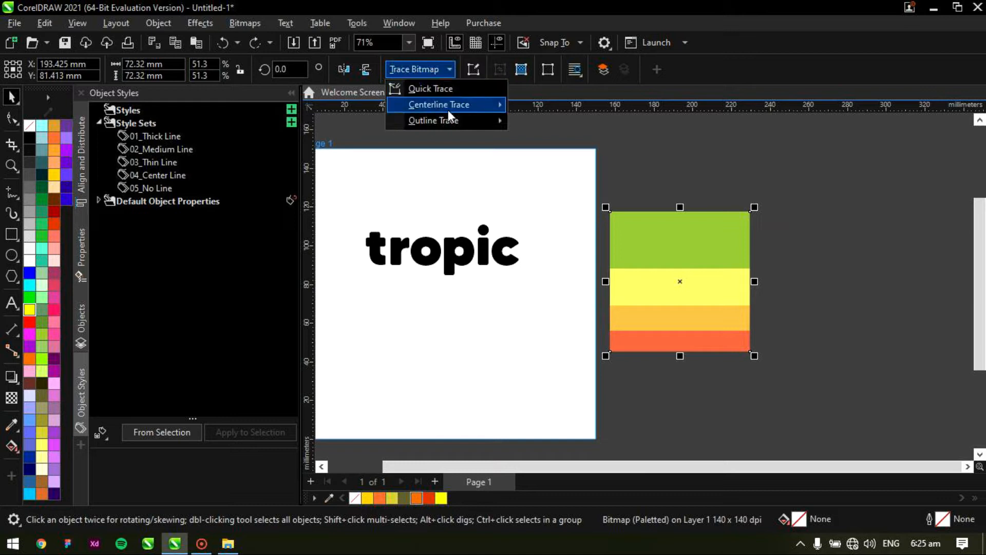
Outline-trace the striped bitmap as a low quality image with colour removal set to None
{"action": "mouse_move", "coordinate": [461, 121]}
{"action": "left_click", "coordinate": [566, 186]}
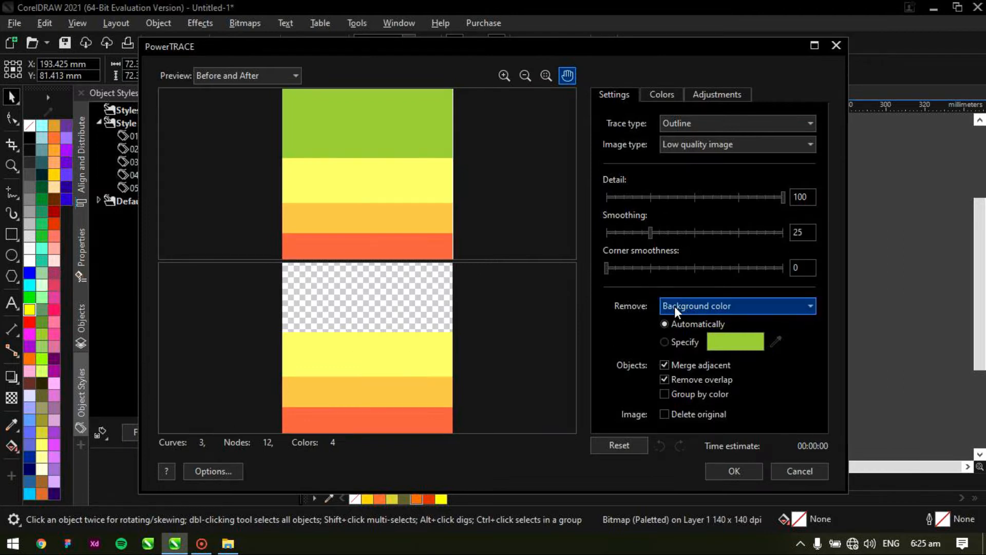
{"action": "left_click", "coordinate": [693, 312]}
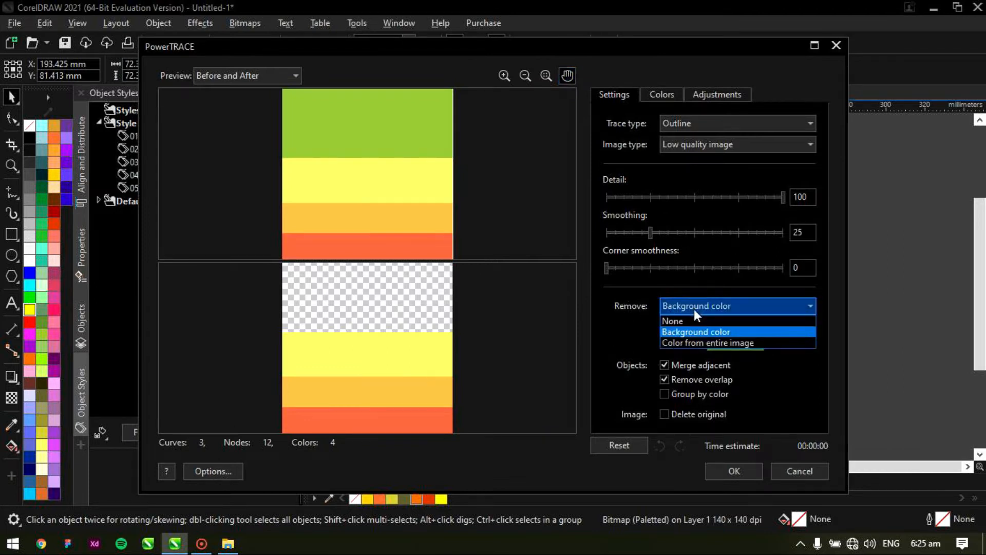
{"action": "left_click", "coordinate": [689, 319]}
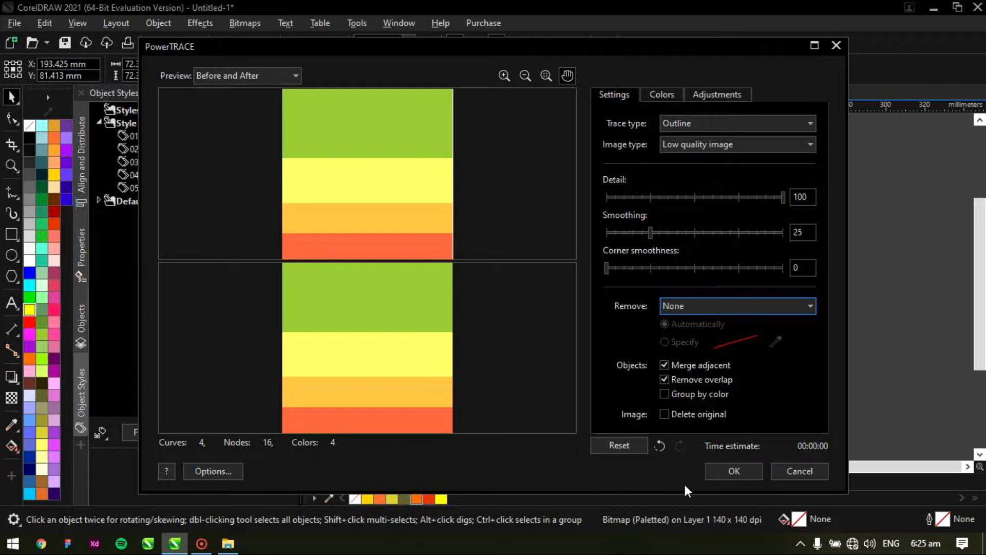
{"action": "left_click", "coordinate": [717, 477]}
Resize the traced stripe group to about 215 mm wide and 27 mm tall and position it behind the word tropic
{"action": "scroll", "coordinate": [684, 279], "scroll_direction": "down", "scroll_amount": 2}
{"action": "mouse_move", "coordinate": [685, 279]}
{"action": "left_mouse_down"}
{"action": "mouse_move", "coordinate": [583, 305]}
{"action": "mouse_move", "coordinate": [432, 319]}
{"action": "mouse_move", "coordinate": [525, 197]}
{"action": "mouse_move", "coordinate": [469, 186]}
{"action": "mouse_move", "coordinate": [700, 202]}
{"action": "mouse_move", "coordinate": [734, 215]}
{"action": "left_mouse_up"}
{"action": "scroll", "coordinate": [439, 317], "scroll_direction": "up", "scroll_amount": 1}
{"action": "key", "text": "F4"}
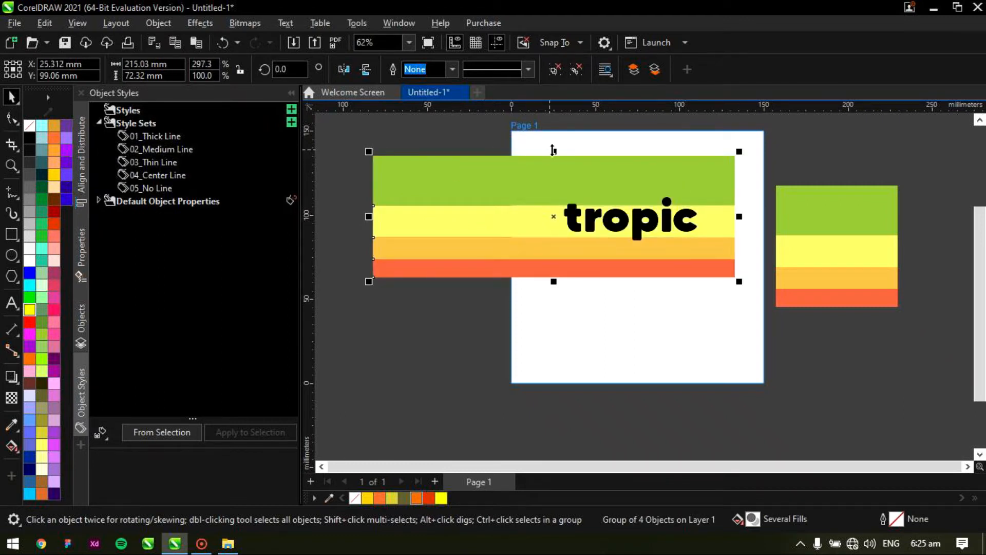
{"action": "left_click_drag", "start_coordinate": [552, 152], "coordinate": [557, 231]}
{"action": "scroll", "coordinate": [603, 286], "scroll_direction": "up", "scroll_amount": 1}
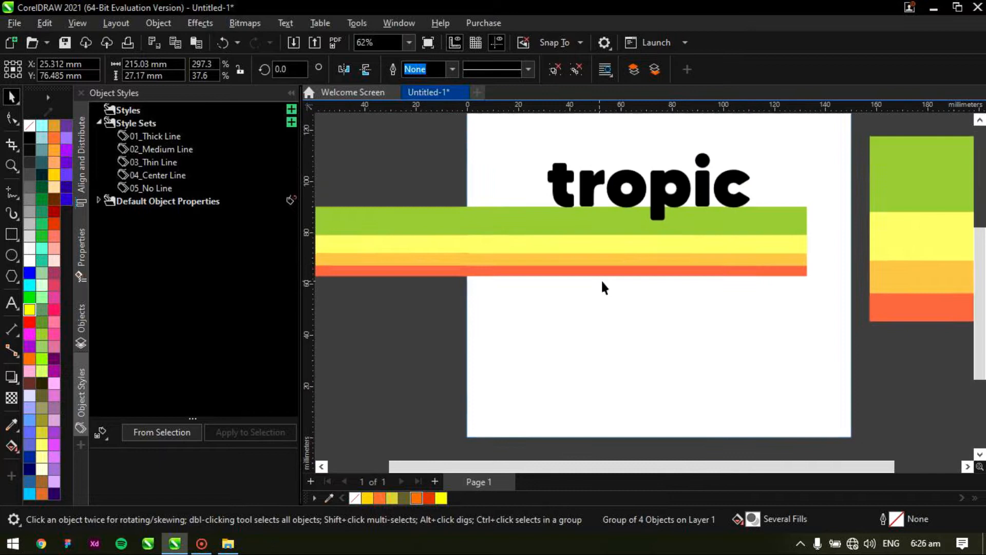
{"action": "scroll", "coordinate": [588, 256], "scroll_direction": "down", "scroll_amount": 1}
{"action": "left_click_drag", "start_coordinate": [632, 238], "coordinate": [663, 205]}
{"action": "scroll", "coordinate": [664, 204], "scroll_direction": "up", "scroll_amount": 2}
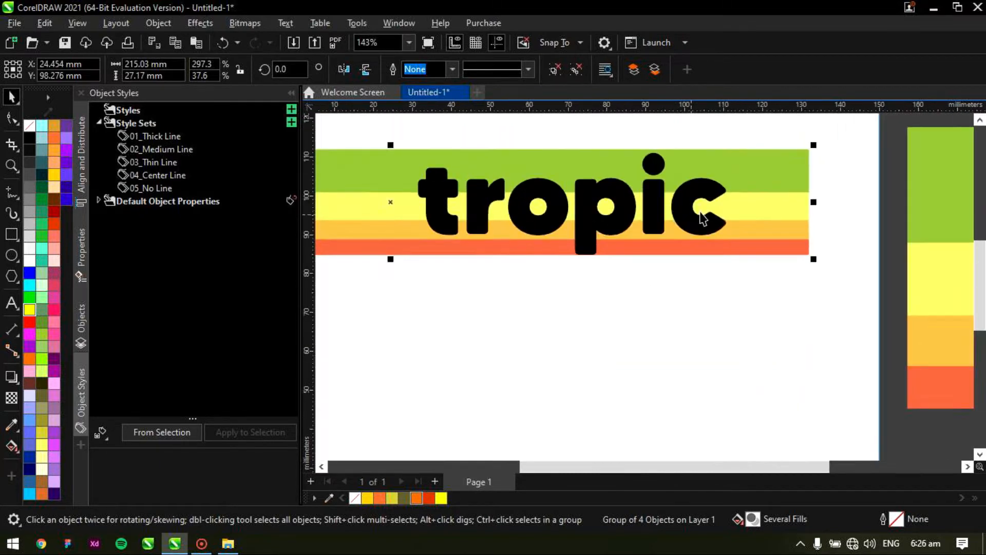
Make a first Smear stroke on the stripes near the letter t and enlarge the nib to about 26.91 mm
{"action": "left_click", "coordinate": [13, 119]}
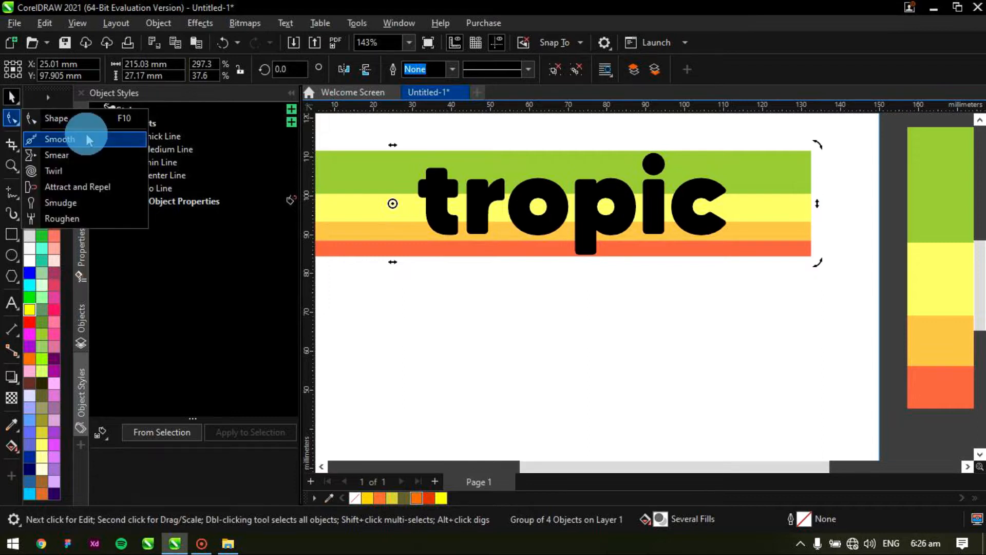
{"action": "left_click", "coordinate": [86, 155]}
{"action": "mouse_move", "coordinate": [458, 178]}
{"action": "left_mouse_down"}
{"action": "mouse_move", "coordinate": [453, 220]}
{"action": "mouse_move", "coordinate": [446, 204]}
{"action": "left_mouse_up"}
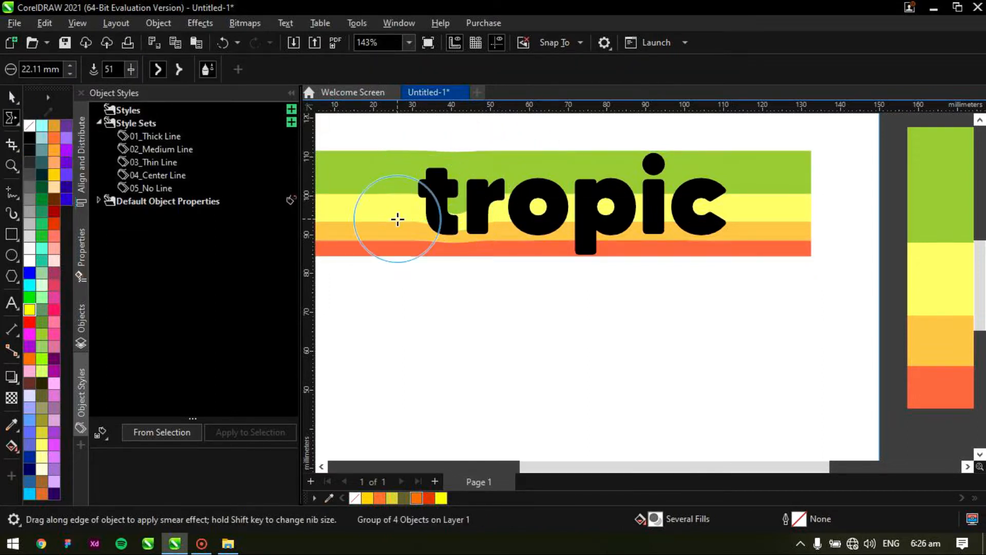
{"action": "left_click", "coordinate": [71, 65]}
{"action": "left_click", "coordinate": [70, 64]}
{"action": "left_click", "coordinate": [70, 63]}
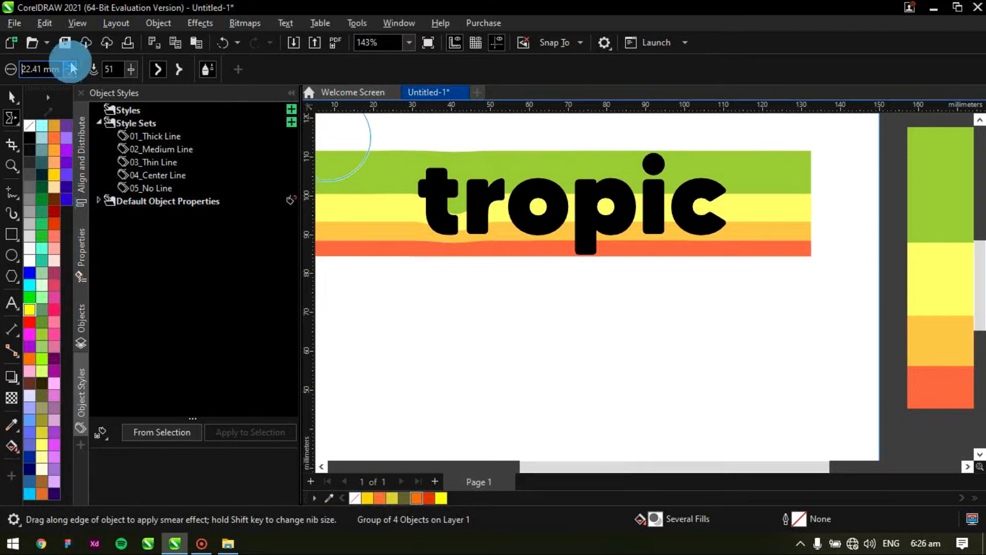
{"action": "left_click_drag", "start_coordinate": [70, 69], "coordinate": [68, 37]}
Smear the stripes up and down into irregular waves along the full width of the word tropic
{"action": "mouse_move", "coordinate": [459, 159]}
{"action": "left_mouse_down"}
{"action": "mouse_move", "coordinate": [473, 220]}
{"action": "mouse_move", "coordinate": [502, 253]}
{"action": "mouse_move", "coordinate": [557, 209]}
{"action": "mouse_move", "coordinate": [545, 144]}
{"action": "left_mouse_up"}
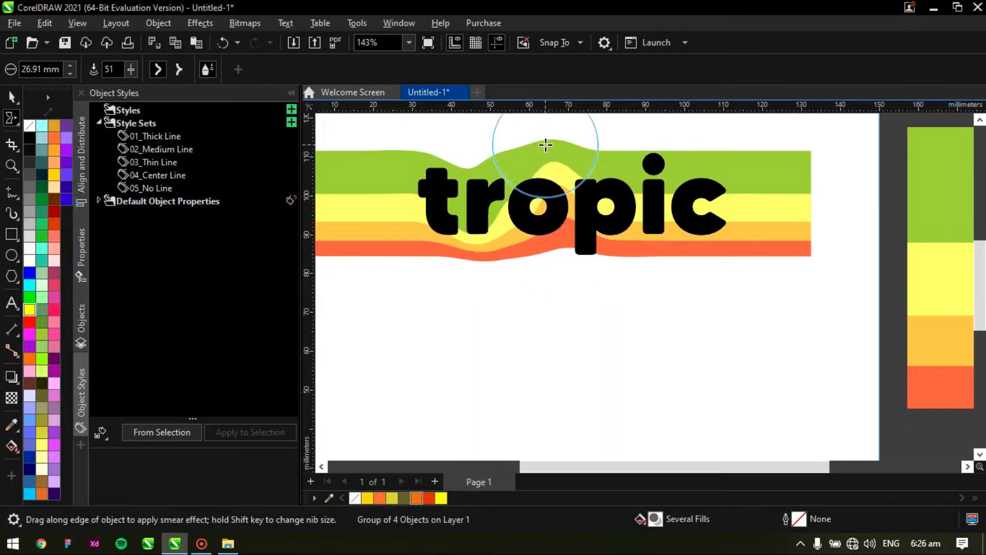
{"action": "mouse_move", "coordinate": [634, 178]}
{"action": "left_mouse_down"}
{"action": "mouse_move", "coordinate": [623, 250]}
{"action": "mouse_move", "coordinate": [702, 171]}
{"action": "mouse_move", "coordinate": [708, 148]}
{"action": "mouse_move", "coordinate": [699, 163]}
{"action": "mouse_move", "coordinate": [674, 122]}
{"action": "mouse_move", "coordinate": [755, 194]}
{"action": "mouse_move", "coordinate": [734, 280]}
{"action": "left_mouse_up"}
{"action": "mouse_move", "coordinate": [447, 185]}
{"action": "left_mouse_down"}
{"action": "mouse_move", "coordinate": [431, 269]}
{"action": "mouse_move", "coordinate": [444, 276]}
{"action": "left_mouse_up"}
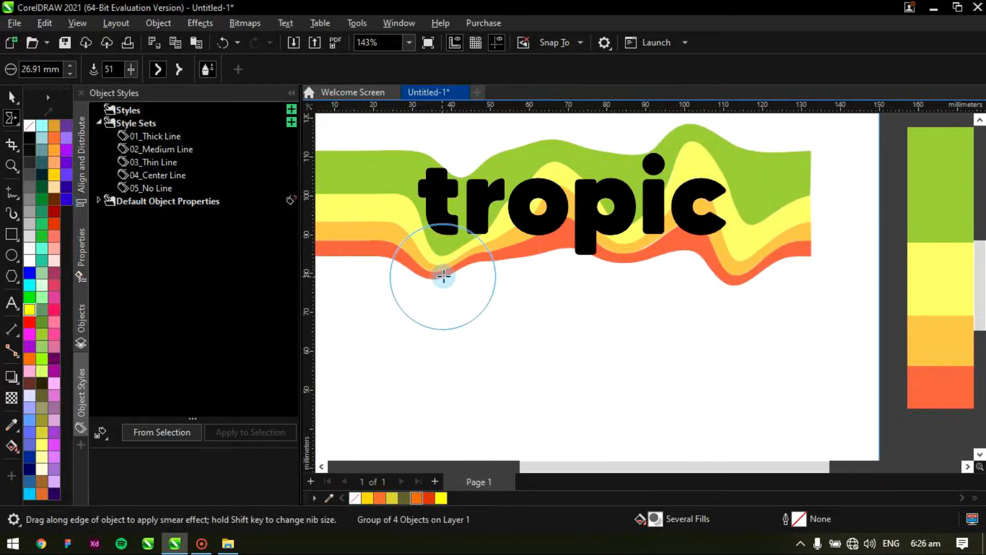
{"action": "left_click_drag", "start_coordinate": [430, 175], "coordinate": [451, 139]}
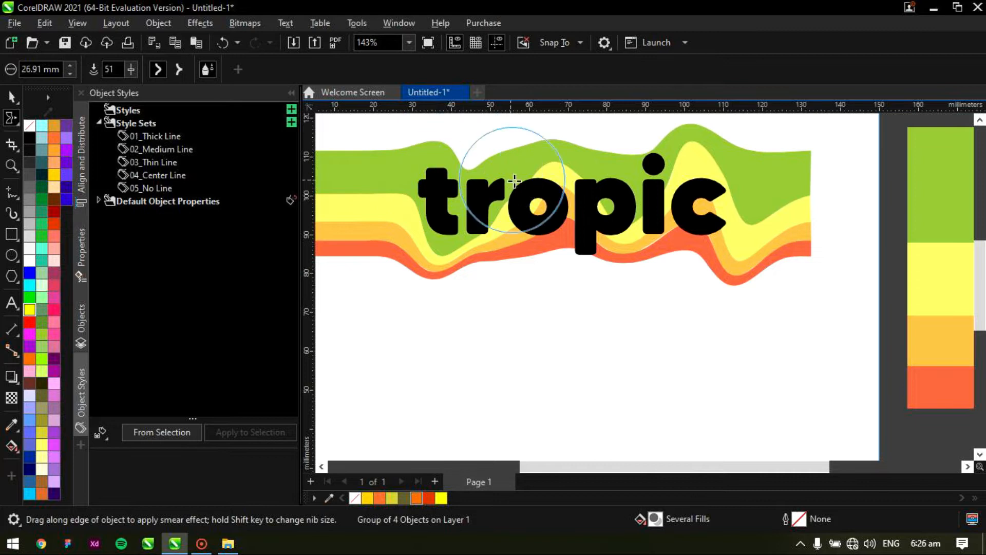
{"action": "key", "text": "space"}
PowerClip the wavy stripe group inside the tropic text
{"action": "scroll", "coordinate": [745, 194], "scroll_direction": "down", "scroll_amount": 3}
{"action": "scroll", "coordinate": [626, 201], "scroll_direction": "up", "scroll_amount": 2}
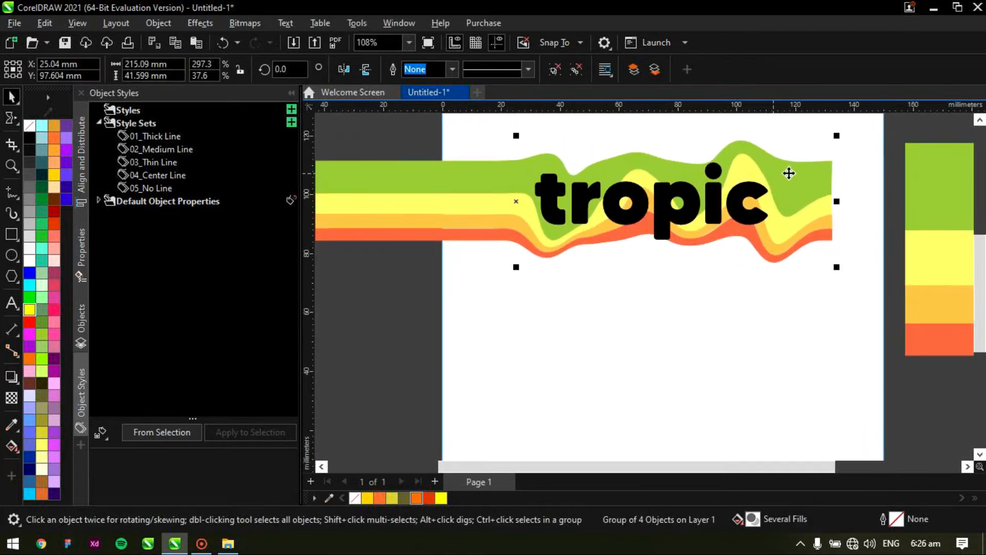
{"action": "right_click", "coordinate": [794, 172]}
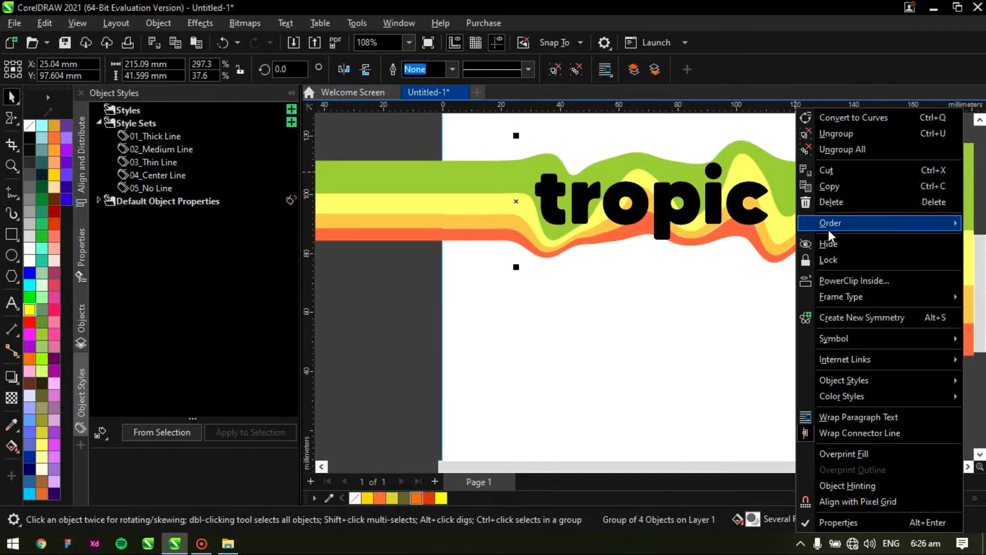
{"action": "left_click", "coordinate": [852, 281]}
{"action": "left_click", "coordinate": [669, 181]}
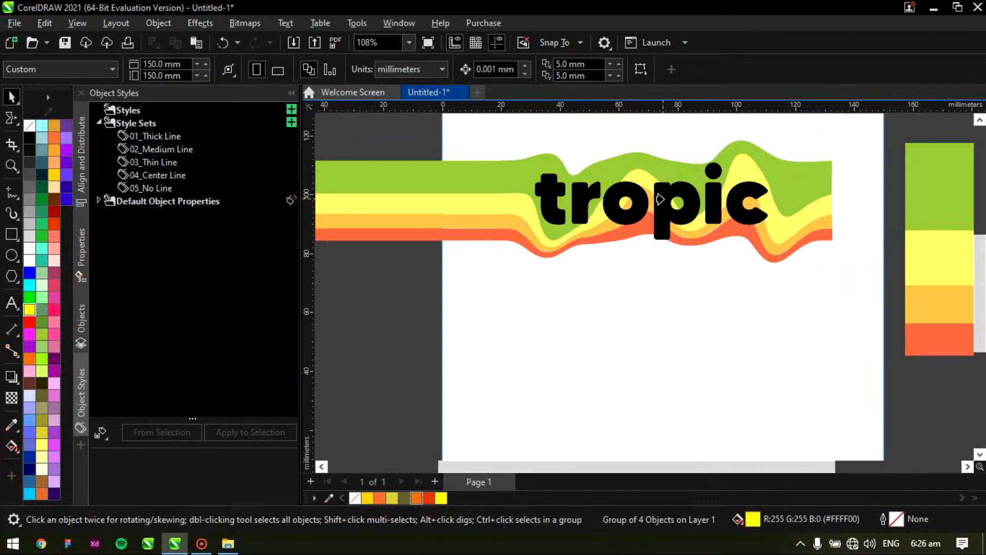
{"action": "left_click", "coordinate": [660, 200]}
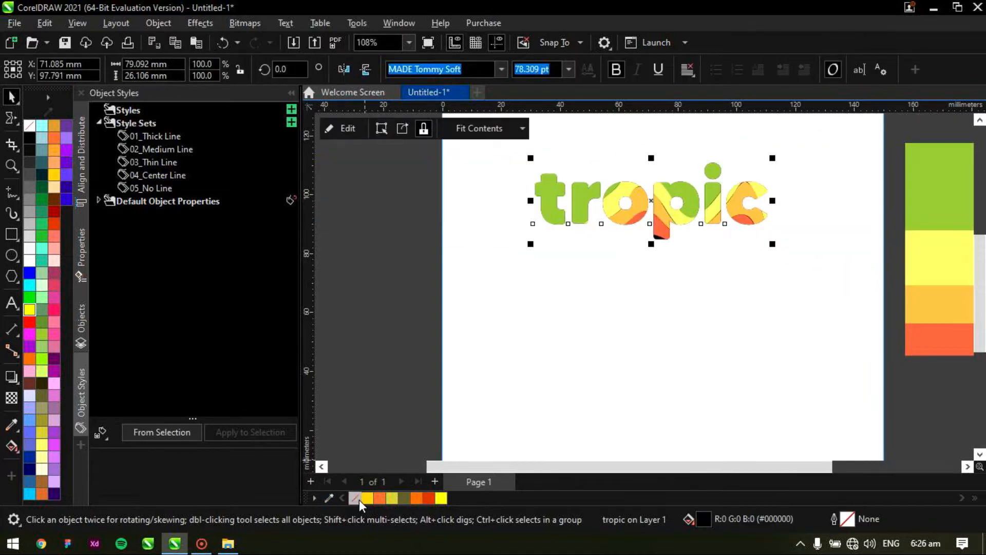
{"action": "left_click", "coordinate": [521, 239]}
Set the tropic text's outline width to 1.5 pt after trying 3.0 pt
{"action": "scroll", "coordinate": [513, 221], "scroll_direction": "down", "scroll_amount": 3}
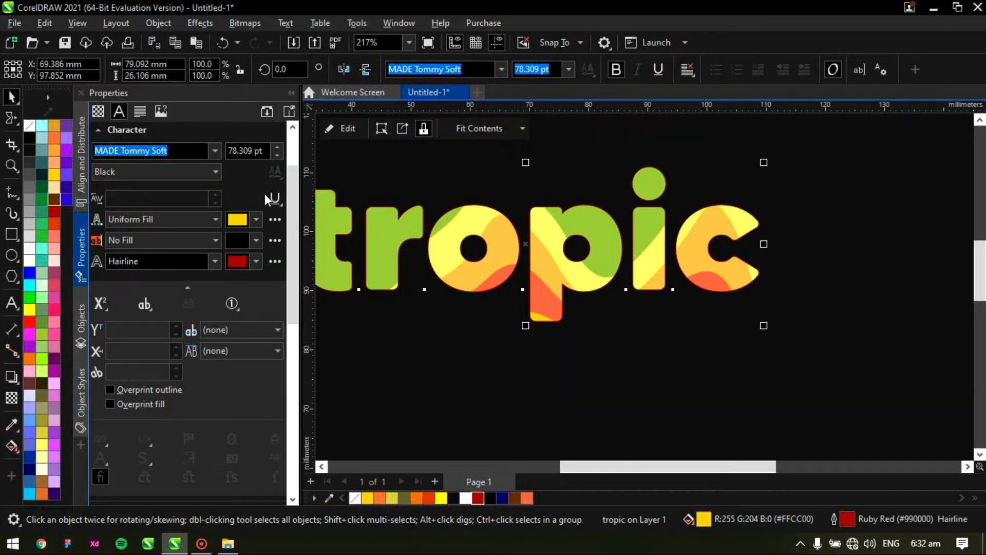
{"action": "left_click", "coordinate": [212, 262]}
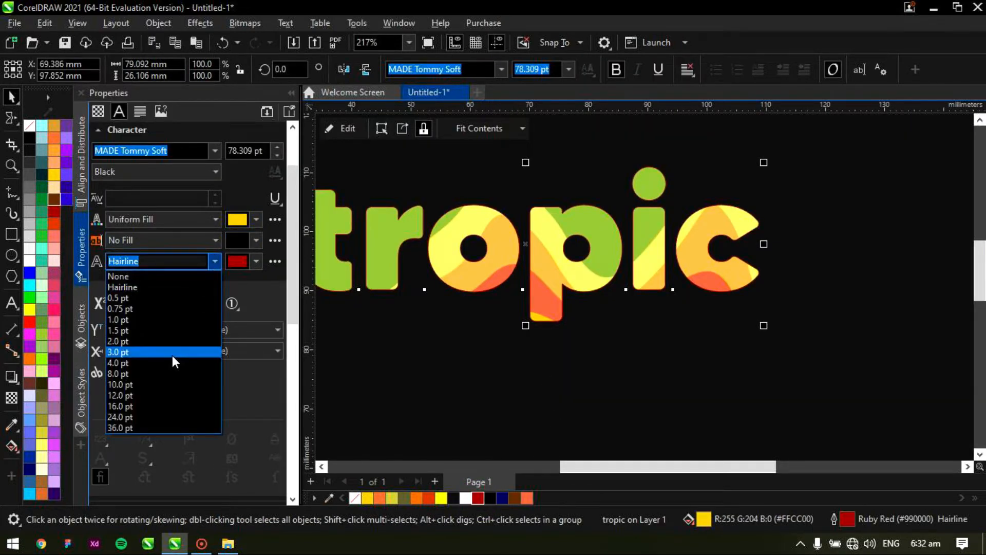
{"action": "left_click", "coordinate": [171, 356]}
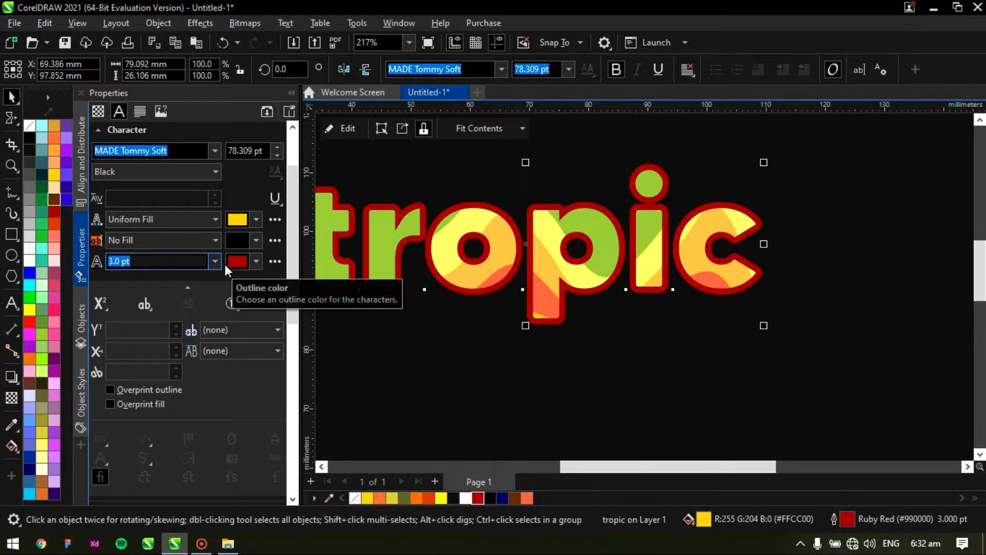
{"action": "left_click", "coordinate": [215, 263]}
{"action": "left_click", "coordinate": [171, 331]}
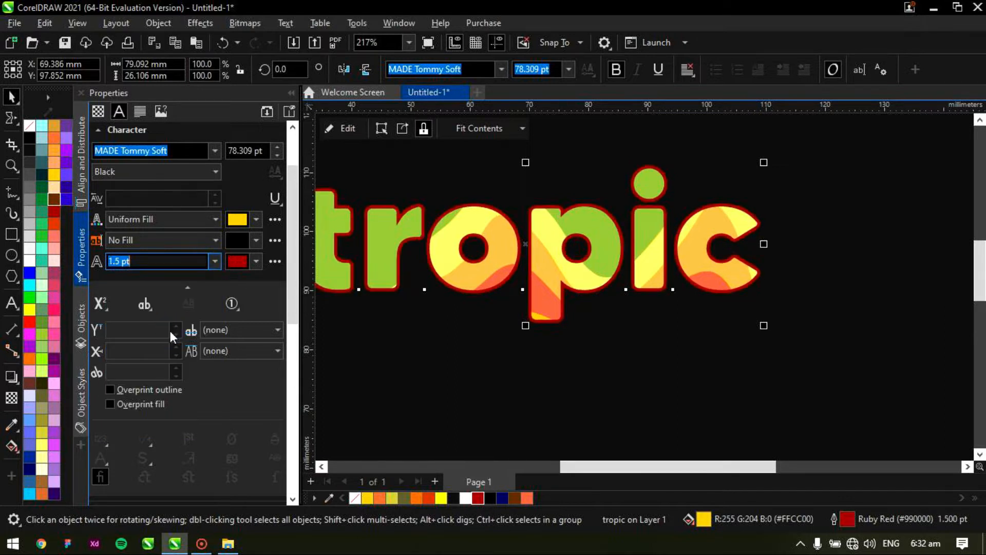
Add a block shadow to the tropic text, about 3.6 mm deep at about 323 degrees
{"action": "left_click", "coordinate": [11, 327]}
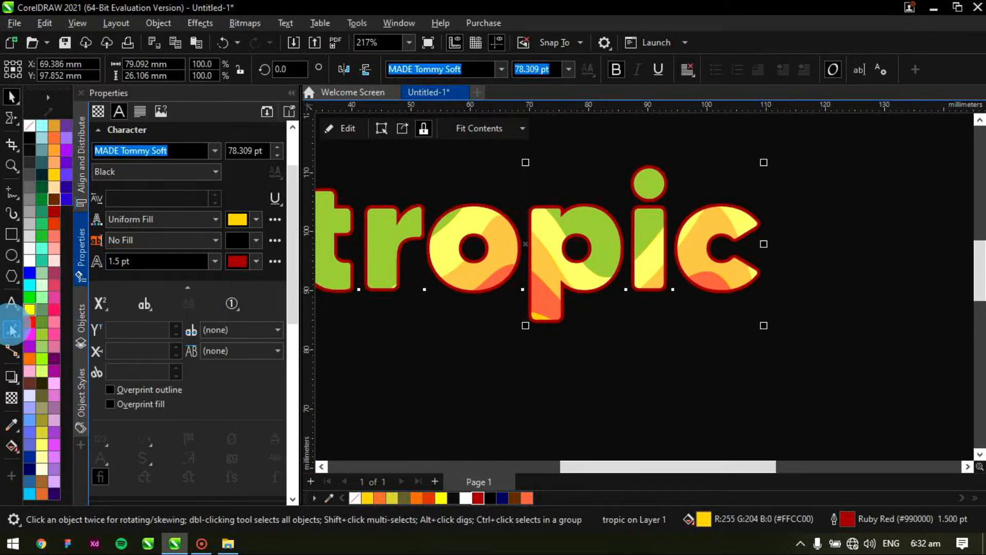
{"action": "left_click", "coordinate": [16, 358]}
{"action": "left_click", "coordinate": [17, 380]}
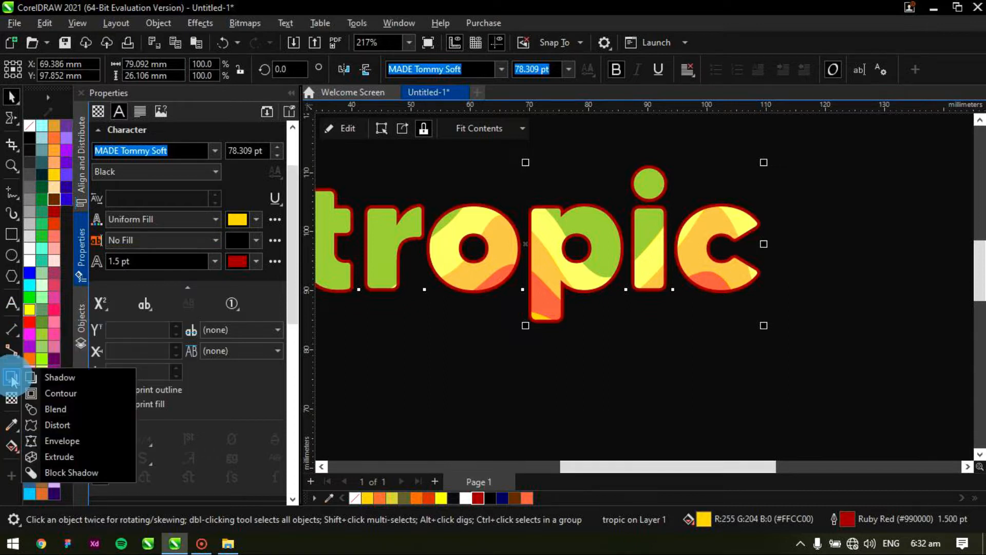
{"action": "left_click", "coordinate": [57, 470]}
{"action": "left_click_drag", "start_coordinate": [525, 244], "coordinate": [535, 268]}
{"action": "scroll", "coordinate": [535, 269], "scroll_direction": "down", "scroll_amount": 2}
{"action": "scroll", "coordinate": [534, 271], "scroll_direction": "up", "scroll_amount": 6}
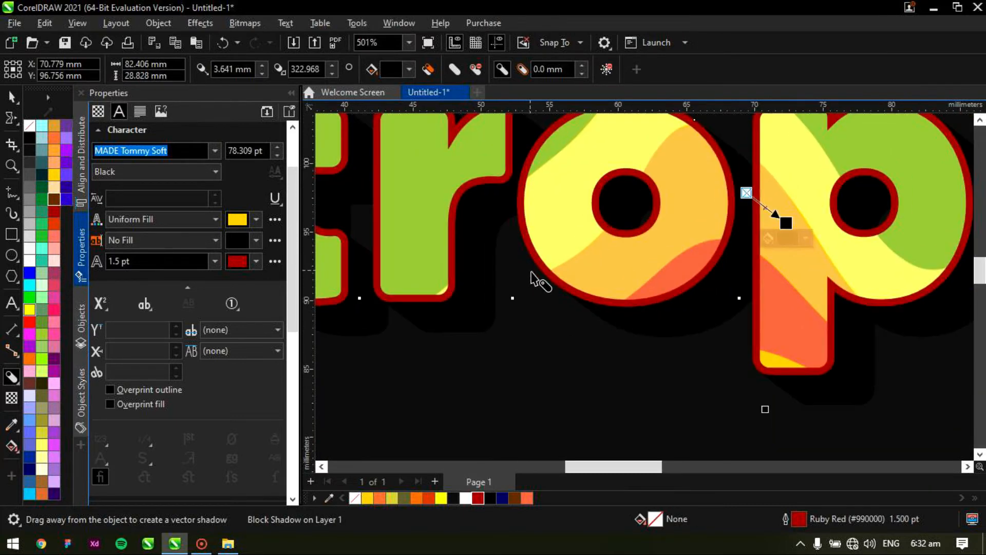
Remove the block shadow's outline and break the shadow apart from the text into its own curve
{"action": "right_click", "coordinate": [631, 325]}
{"action": "left_click", "coordinate": [650, 326]}
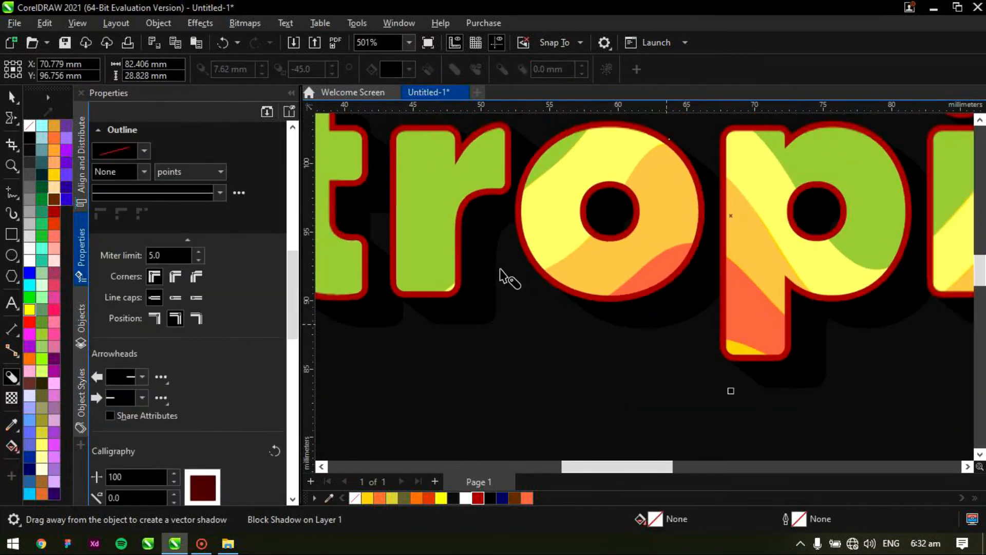
{"action": "scroll", "coordinate": [509, 277], "scroll_direction": "down", "scroll_amount": 4}
{"action": "key", "text": "space"}
Fill the separated shadow curve with orange-red #FF5B44 after trying Ruby Red
{"action": "left_click", "coordinate": [622, 303]}
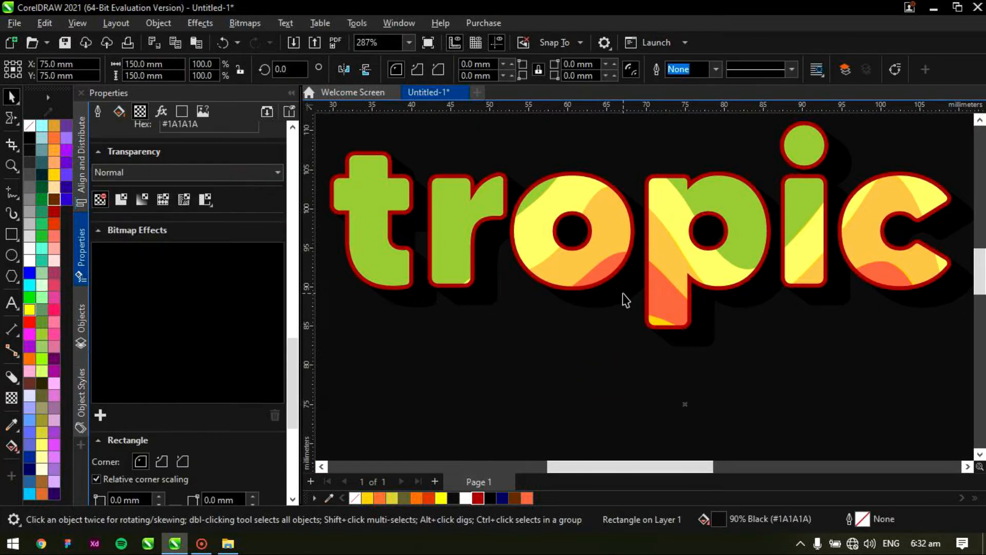
{"action": "left_click", "coordinate": [624, 302]}
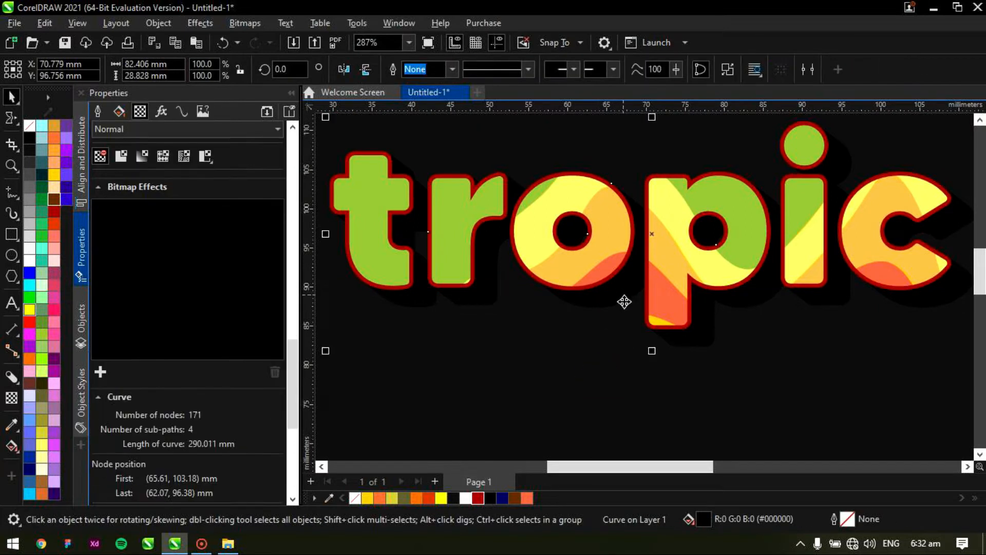
{"action": "left_click", "coordinate": [478, 498]}
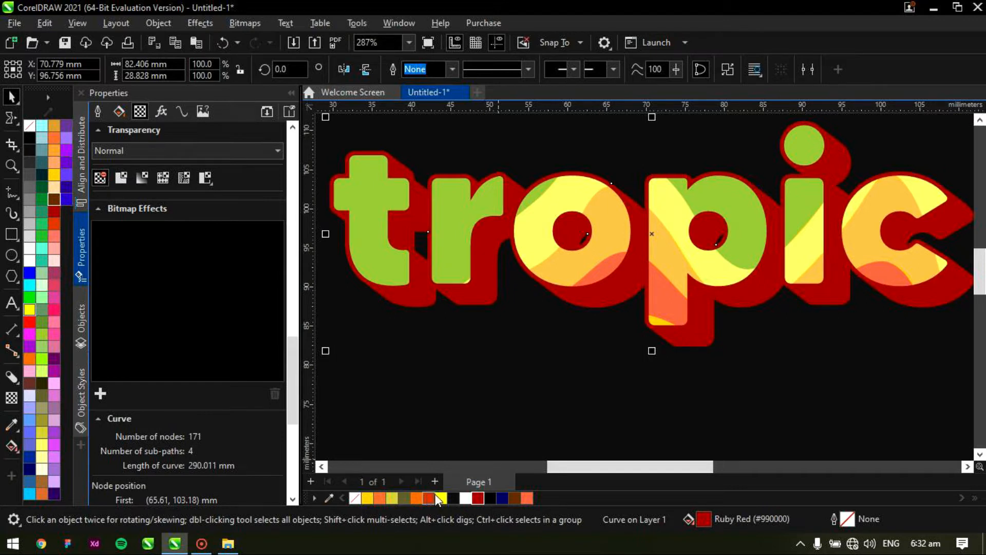
{"action": "left_click", "coordinate": [527, 498]}
{"action": "scroll", "coordinate": [524, 308], "scroll_direction": "down", "scroll_amount": 2}
{"action": "scroll", "coordinate": [612, 281], "scroll_direction": "up", "scroll_amount": 3}
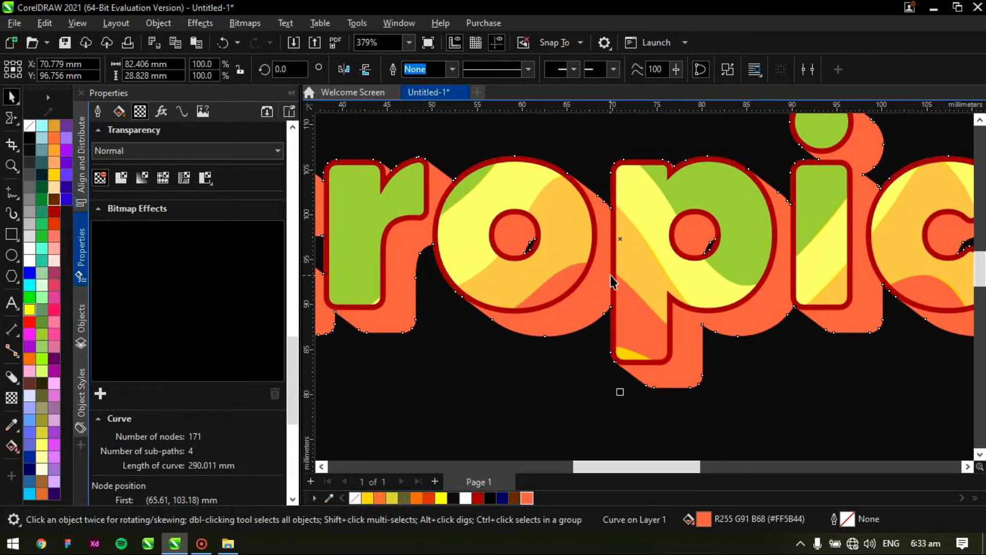
Remove the tropic text's outline and fill the shadow curve with Autumn Orange (#FF6633)
{"action": "left_click", "coordinate": [556, 260]}
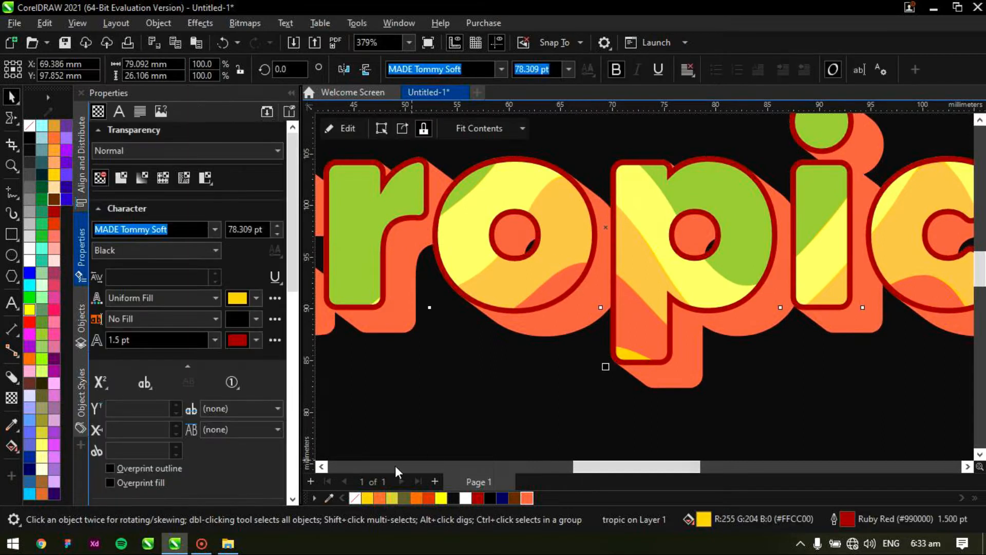
{"action": "scroll", "coordinate": [595, 220], "scroll_direction": "down", "scroll_amount": 2}
{"action": "key", "text": "ctrl+q"}
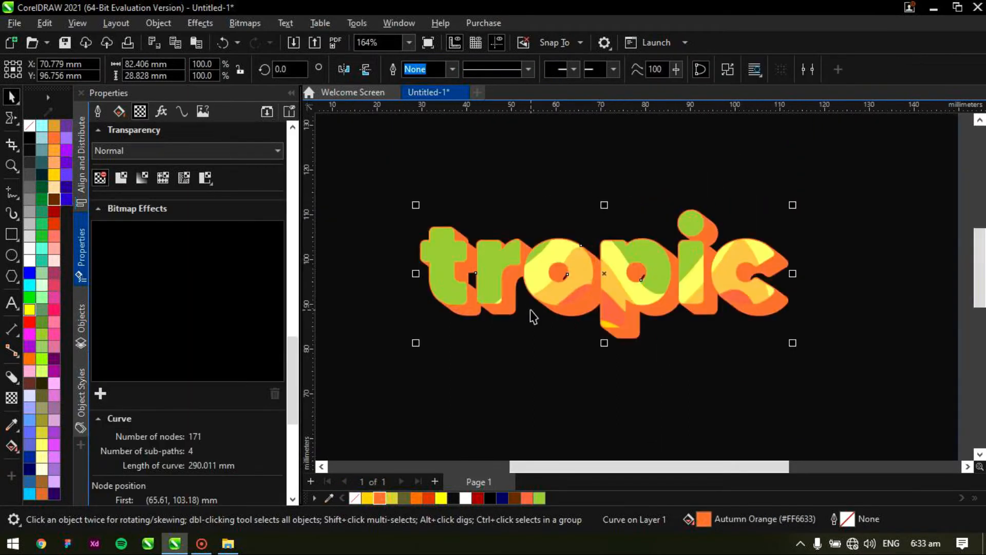
Apply a uniform transparency of 66 to the shadow curve with the Multiply merge mode
{"action": "left_click", "coordinate": [20, 398]}
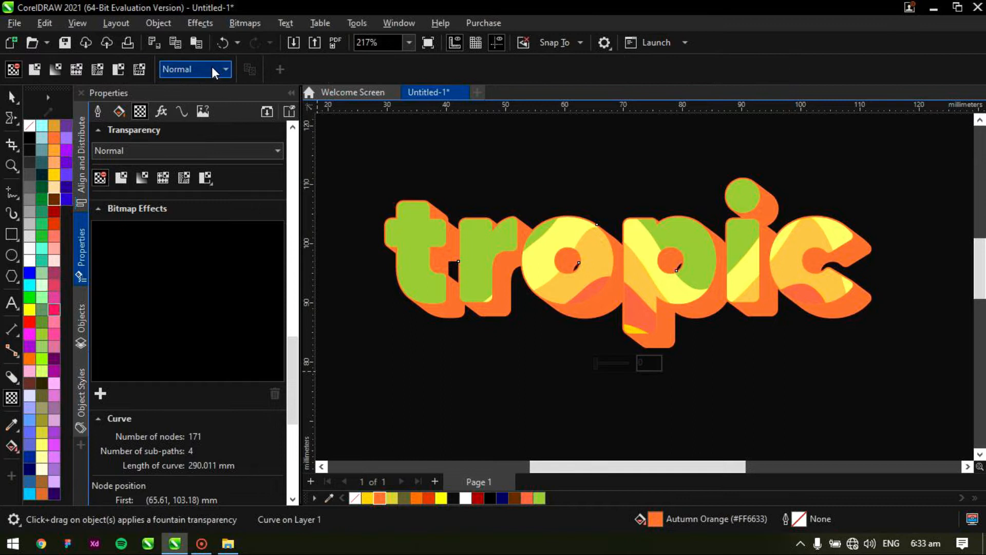
{"action": "left_click", "coordinate": [220, 70]}
{"action": "left_click", "coordinate": [190, 143]}
{"action": "left_click", "coordinate": [618, 361]}
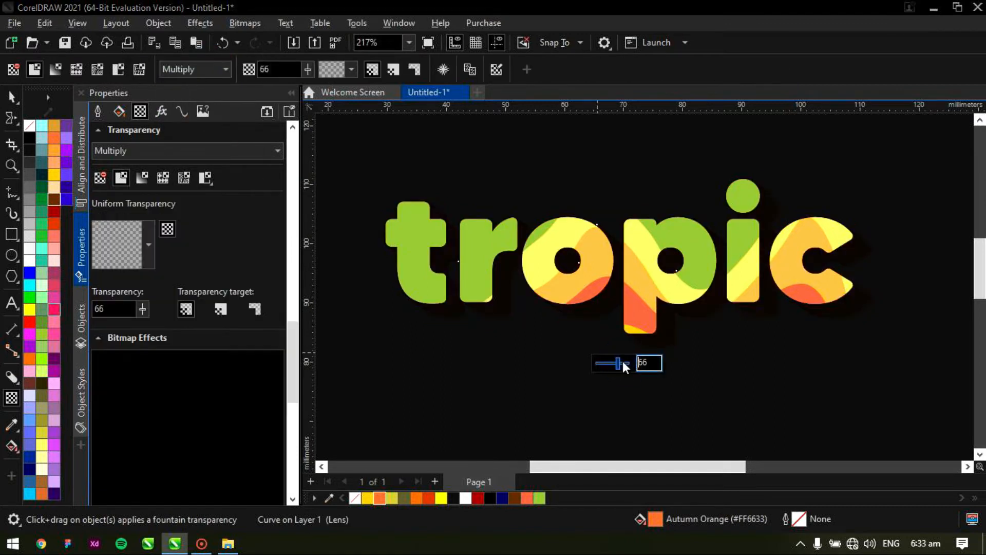
{"action": "left_click", "coordinate": [11, 96]}
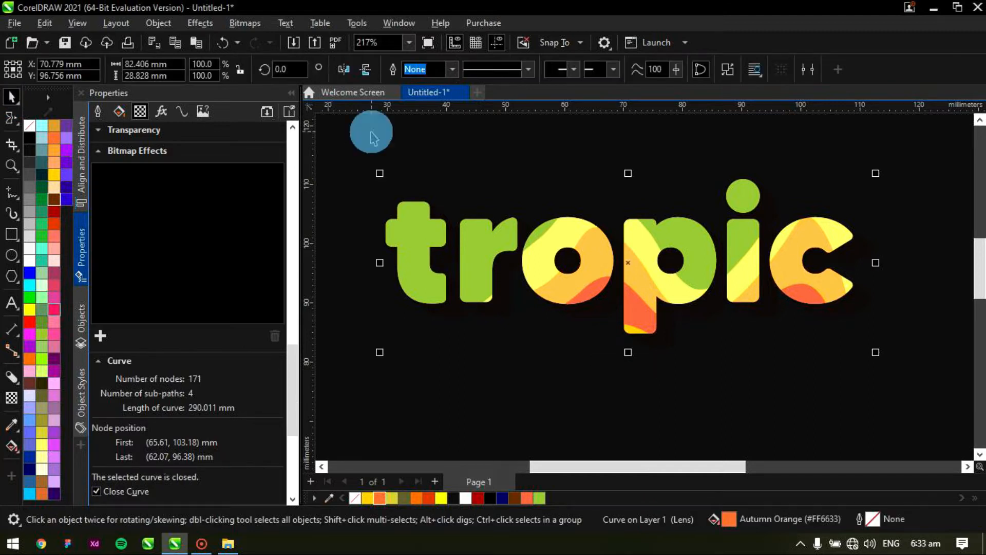
Fill the page's background rectangle with golden yellow
{"action": "left_click", "coordinate": [372, 138]}
{"action": "left_click", "coordinate": [366, 498]}
{"action": "key", "text": "Escape"}
{"action": "scroll", "coordinate": [579, 237], "scroll_direction": "down", "scroll_amount": 3}
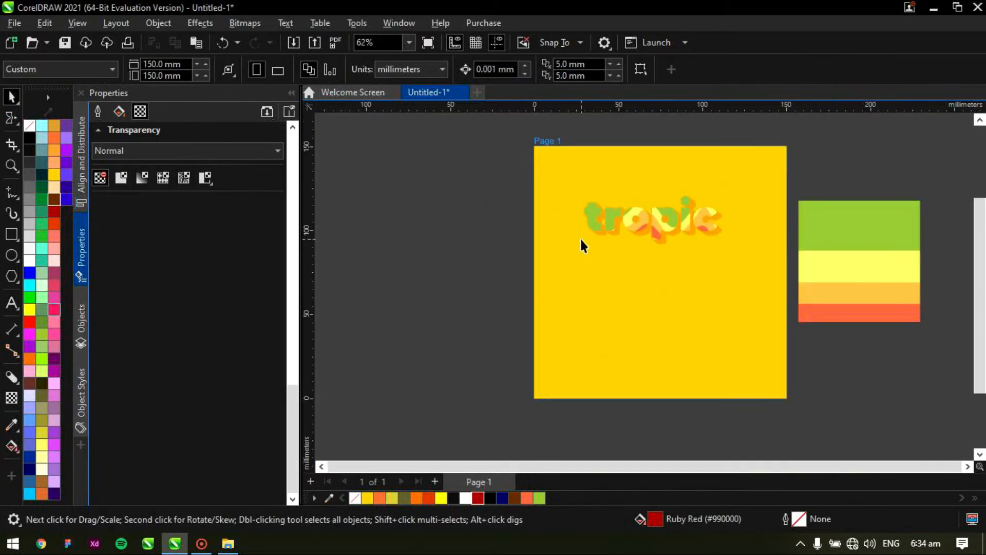
Shorten the background rectangle from its lower edge to leave a strip of bare page and fill it with Ruby Red
{"action": "left_click", "coordinate": [632, 360]}
{"action": "left_click_drag", "start_coordinate": [661, 398], "coordinate": [657, 356]}
{"action": "scroll", "coordinate": [662, 235], "scroll_direction": "up", "scroll_amount": 2}
{"action": "left_click", "coordinate": [478, 498]}
{"action": "scroll", "coordinate": [411, 215], "scroll_direction": "down", "scroll_amount": 1}
{"action": "left_click", "coordinate": [473, 178]}
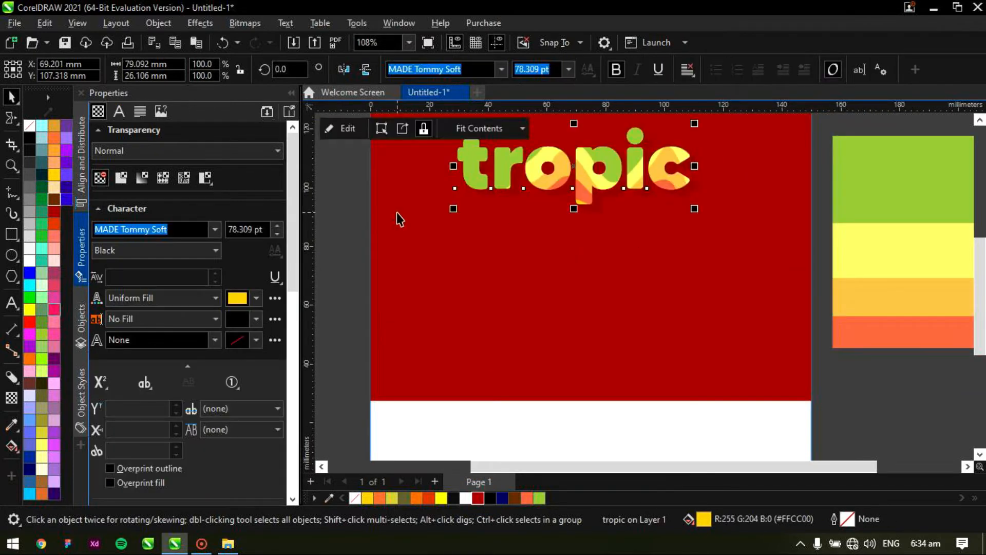
Extract a copy of the smeared stripe group from the tropic text and place it across the page's lower edge
{"action": "left_click", "coordinate": [402, 128]}
{"action": "left_click_drag", "start_coordinate": [537, 194], "coordinate": [591, 417]}
{"action": "scroll", "coordinate": [625, 396], "scroll_direction": "down", "scroll_amount": 1}
{"action": "scroll", "coordinate": [635, 340], "scroll_direction": "up", "scroll_amount": 1}
{"action": "left_click_drag", "start_coordinate": [667, 205], "coordinate": [681, 248]}
{"action": "scroll", "coordinate": [680, 248], "scroll_direction": "down", "scroll_amount": 2}
{"action": "left_click_drag", "start_coordinate": [508, 264], "coordinate": [259, 364]}
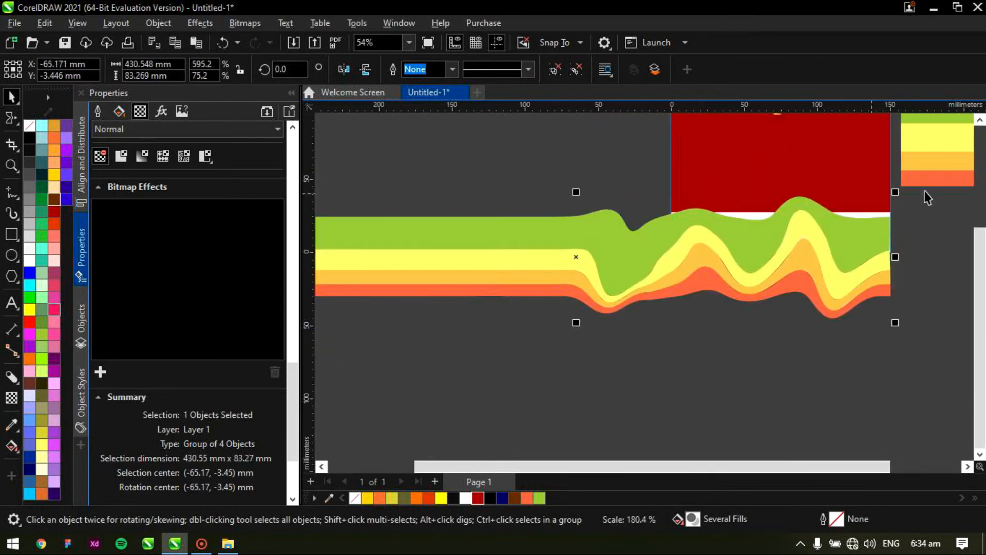
{"action": "left_click_drag", "start_coordinate": [926, 192], "coordinate": [807, 242]}
{"action": "left_click_drag", "start_coordinate": [749, 310], "coordinate": [784, 292]}
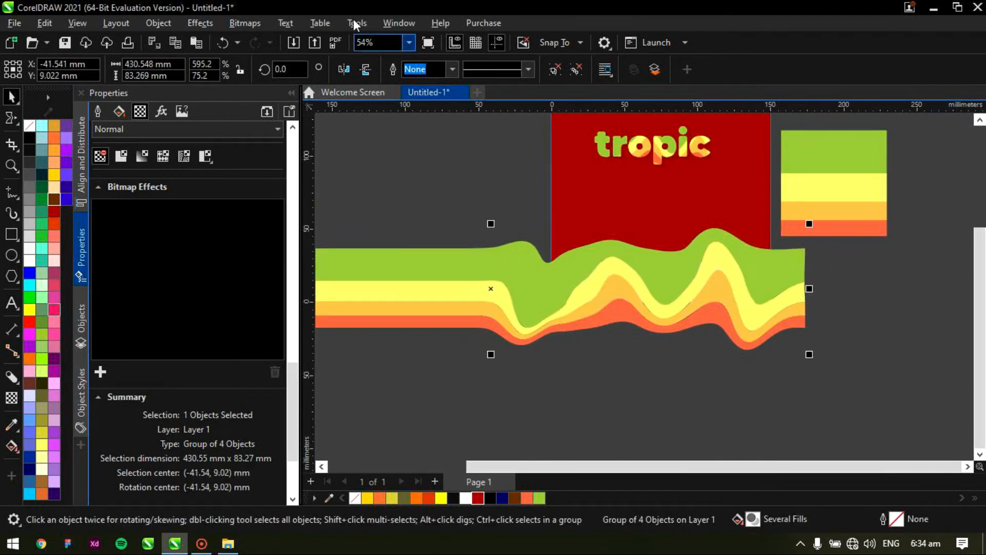
Mirror the stripe group horizontally and vertically and reposition its wavy part over the page's lower strip
{"action": "left_click", "coordinate": [343, 69]}
{"action": "left_click", "coordinate": [365, 69]}
{"action": "left_click_drag", "start_coordinate": [392, 292], "coordinate": [729, 301]}
{"action": "left_click_drag", "start_coordinate": [667, 280], "coordinate": [674, 276]}
Create a page-sized rectangle behind everything and move the mirrored stripe group clear of the page, just beneath it
{"action": "double_click", "coordinate": [12, 235]}
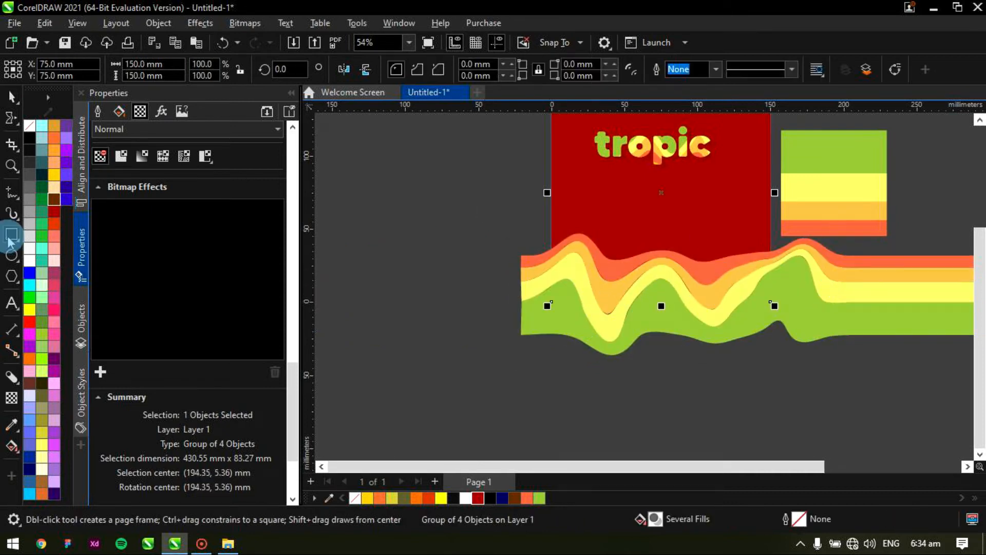
{"action": "key", "text": "space"}
{"action": "left_click", "coordinate": [642, 326]}
{"action": "left_click_drag", "start_coordinate": [671, 337], "coordinate": [677, 387]}
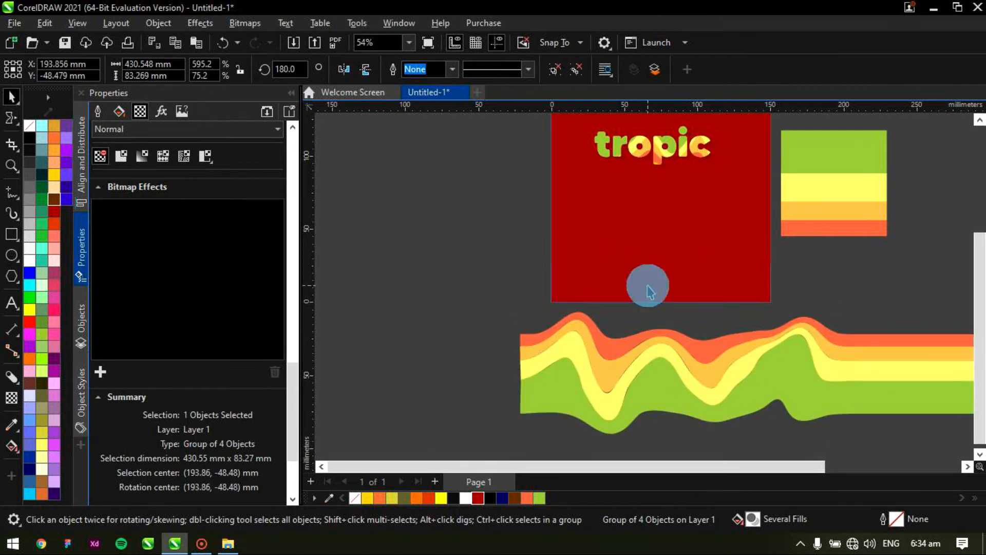
Fill the page-sized rectangle with orange-red (#FF5B44) and lower its upper edge to the background's lower edge, about 27.4 mm high
{"action": "left_click", "coordinate": [648, 286]}
{"action": "left_click", "coordinate": [528, 496]}
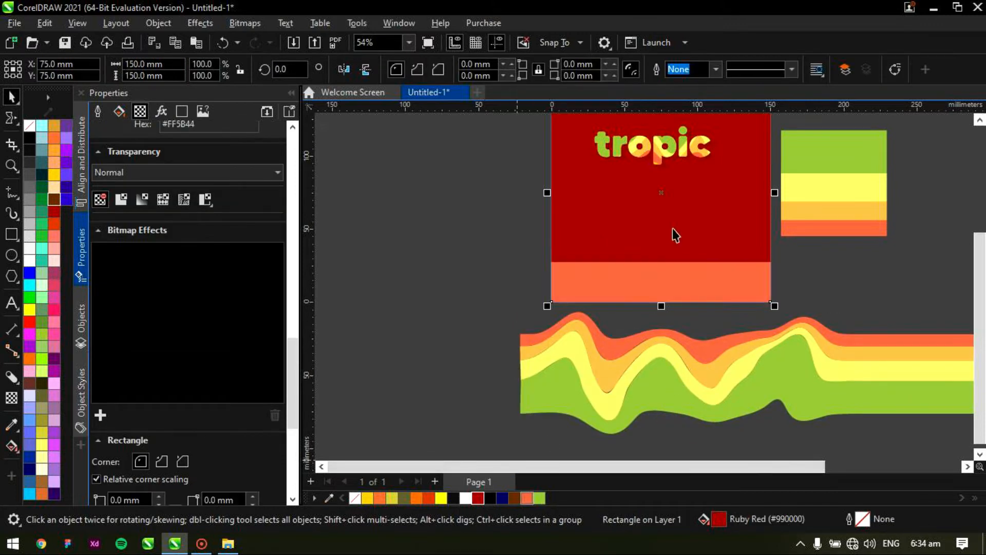
{"action": "left_click_drag", "start_coordinate": [652, 131], "coordinate": [644, 172]}
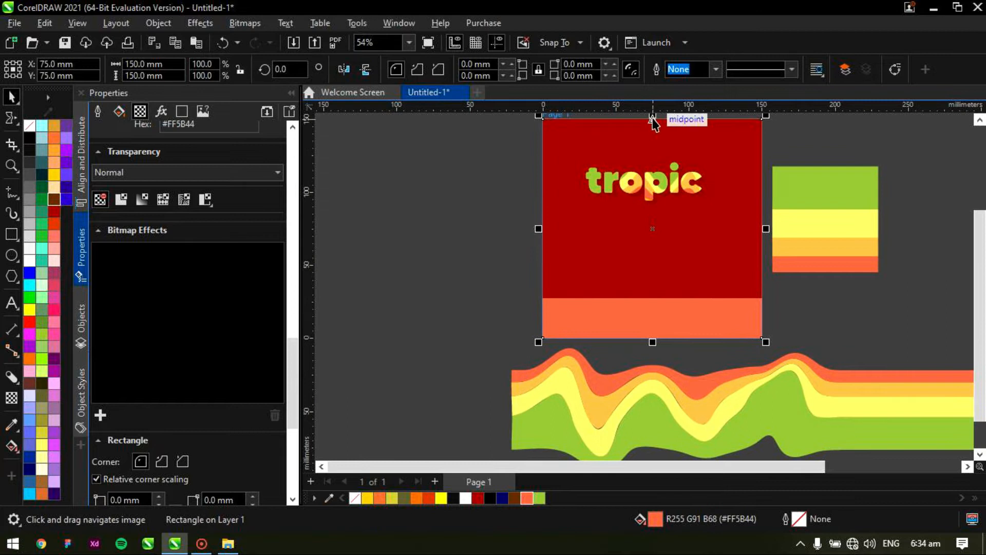
{"action": "left_click_drag", "start_coordinate": [654, 117], "coordinate": [649, 298]}
PowerClip the mirrored stripe group inside the orange-red strip rectangle
{"action": "left_click", "coordinate": [659, 379]}
{"action": "right_click", "coordinate": [658, 375]}
{"action": "left_click", "coordinate": [699, 279]}
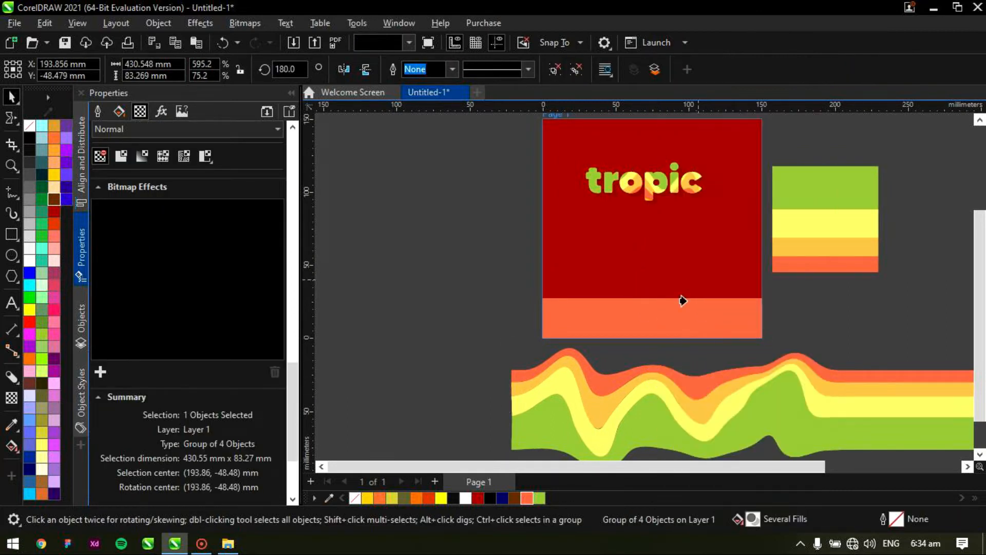
{"action": "left_click", "coordinate": [681, 309]}
Shift the clipped stripe group about 121 mm to the right so its wavy part fills the strip
{"action": "scroll", "coordinate": [533, 235], "scroll_direction": "down", "scroll_amount": 3}
{"action": "scroll", "coordinate": [632, 308], "scroll_direction": "up", "scroll_amount": 5}
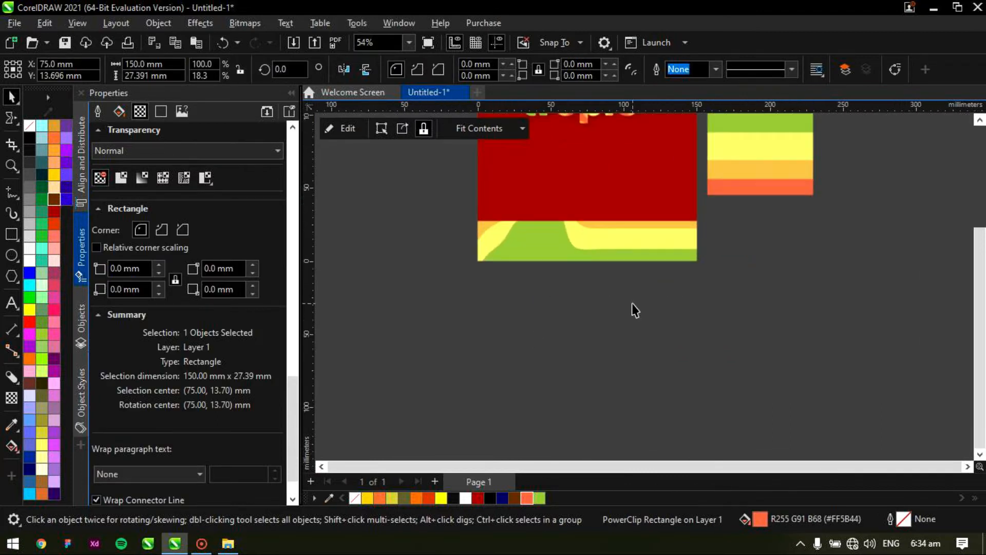
{"action": "scroll", "coordinate": [563, 211], "scroll_direction": "up", "scroll_amount": 2}
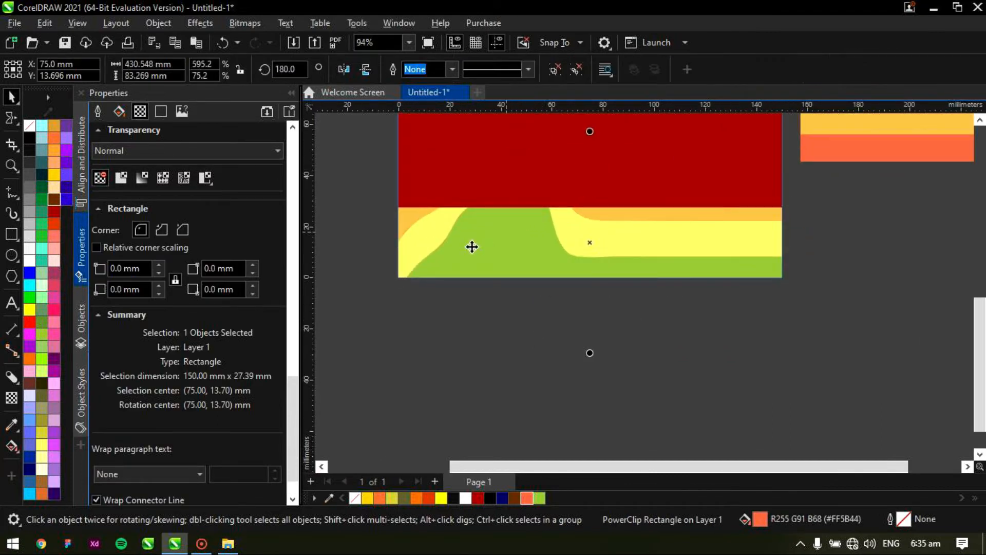
{"action": "left_click", "coordinate": [475, 245], "text": "ctrl"}
{"action": "left_click_drag", "start_coordinate": [471, 247], "coordinate": [781, 251]}
{"action": "left_click", "coordinate": [647, 363]}
Try dark grey (#4D4D4D) as the fill of the red background rectangle
{"action": "scroll", "coordinate": [590, 303], "scroll_direction": "down", "scroll_amount": 3}
{"action": "scroll", "coordinate": [589, 300], "scroll_direction": "down", "scroll_amount": 1}
{"action": "left_click_drag", "start_coordinate": [554, 167], "coordinate": [570, 227]}
{"action": "scroll", "coordinate": [572, 225], "scroll_direction": "up", "scroll_amount": 6}
{"action": "scroll", "coordinate": [514, 206], "scroll_direction": "down", "scroll_amount": 4}
{"action": "scroll", "coordinate": [601, 264], "scroll_direction": "up", "scroll_amount": 4}
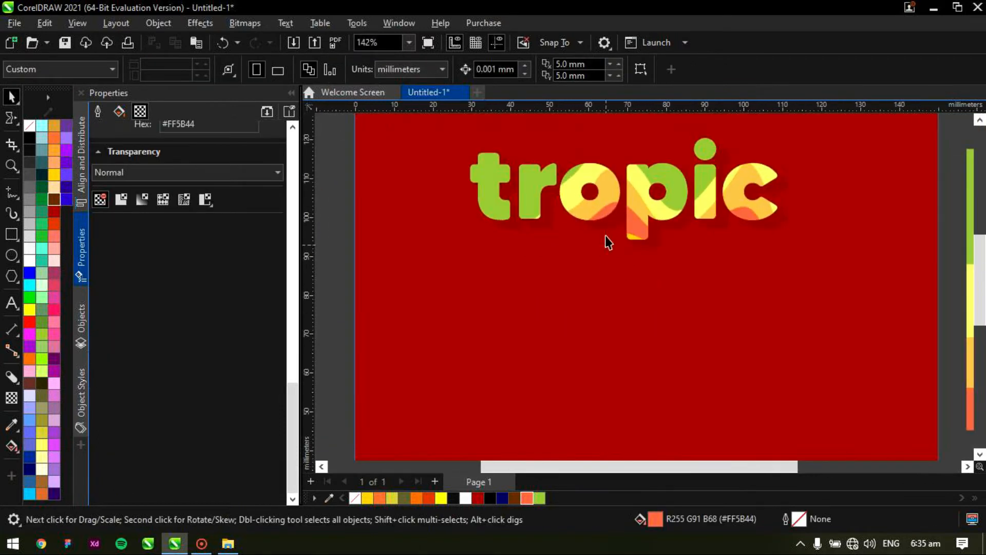
{"action": "left_click", "coordinate": [507, 326]}
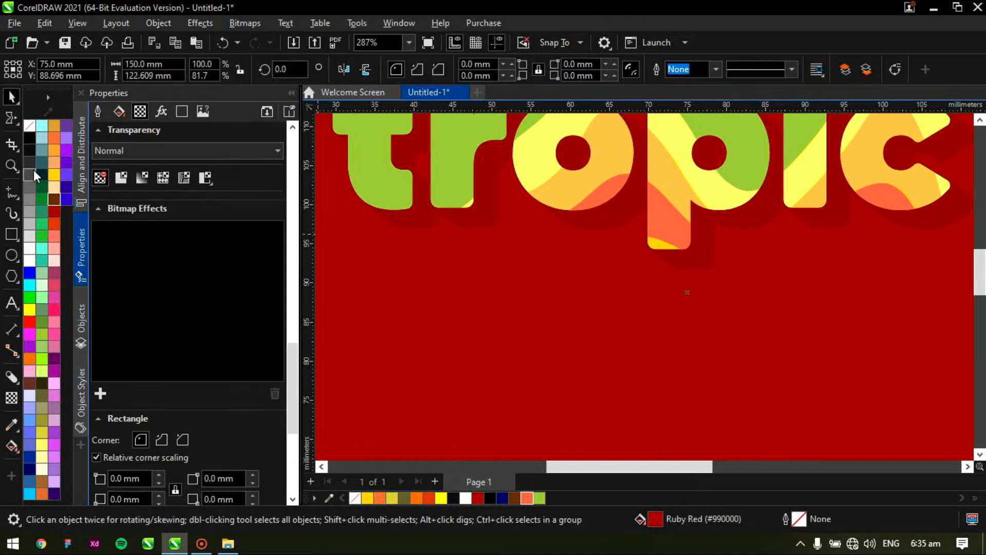
{"action": "left_click", "coordinate": [29, 175]}
{"action": "scroll", "coordinate": [586, 290], "scroll_direction": "down", "scroll_amount": 4}
{"action": "left_click", "coordinate": [768, 162]}
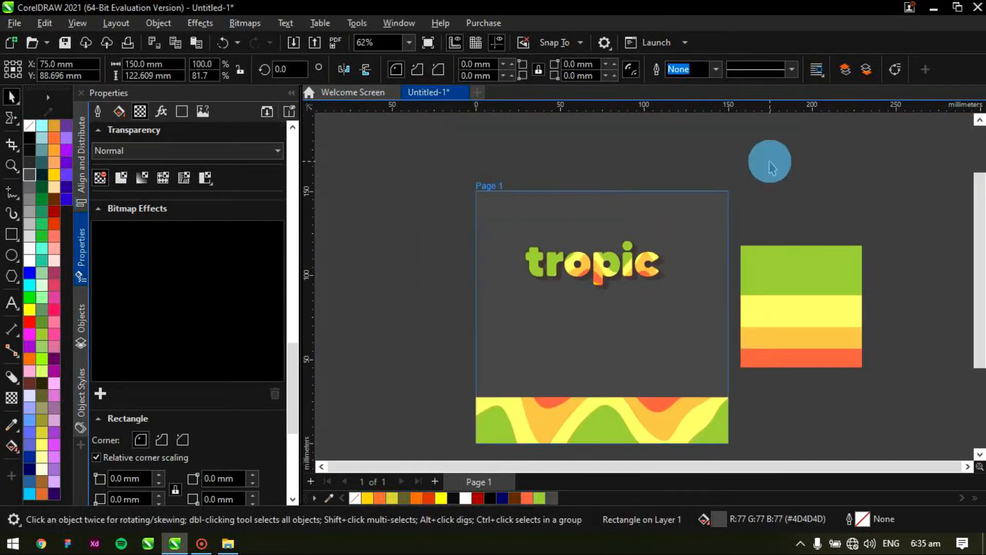
Try green (#006633) on the background rectangle and settle on Dark Green (#003333) as its fill
{"action": "scroll", "coordinate": [590, 369], "scroll_direction": "up", "scroll_amount": 2}
{"action": "left_click", "coordinate": [544, 351]}
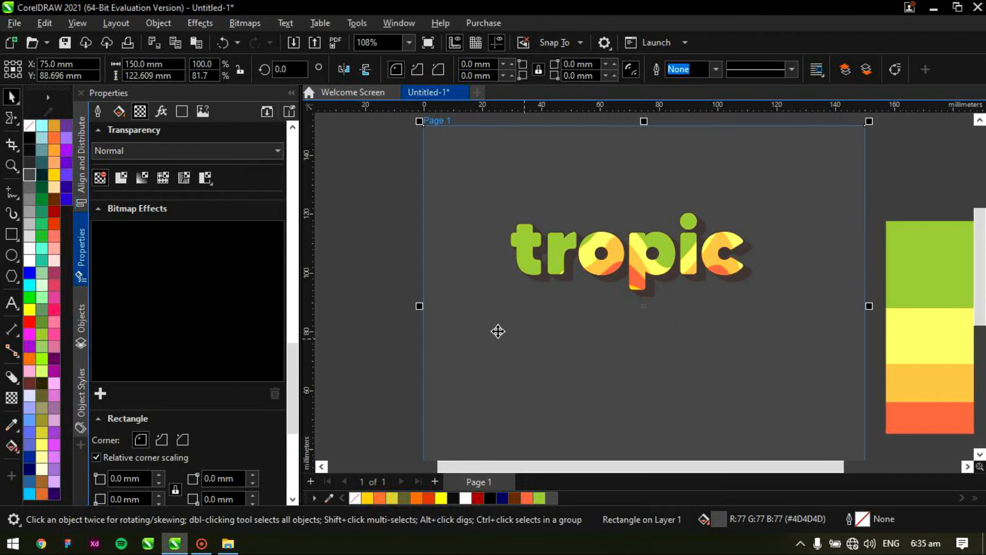
{"action": "scroll", "coordinate": [699, 386], "scroll_direction": "down", "scroll_amount": 1}
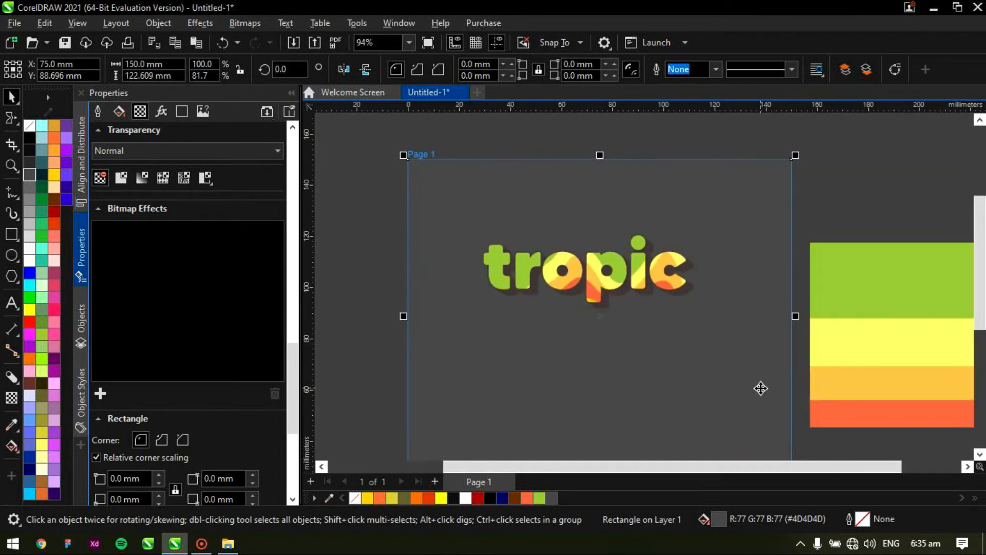
{"action": "scroll", "coordinate": [760, 389], "scroll_direction": "down", "scroll_amount": 1}
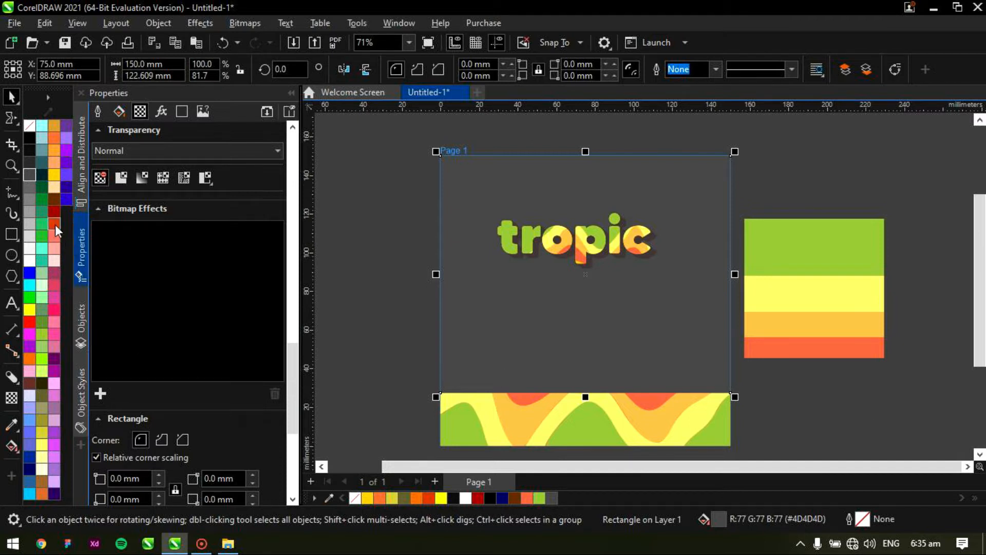
{"action": "left_click", "coordinate": [46, 197]}
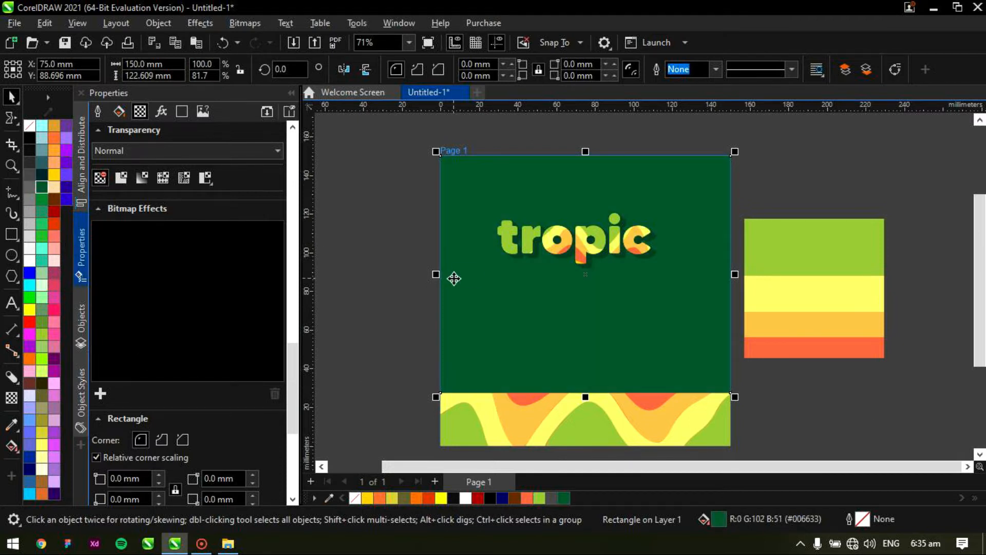
{"action": "scroll", "coordinate": [507, 253], "scroll_direction": "up", "scroll_amount": 2}
{"action": "left_click", "coordinate": [46, 180]}
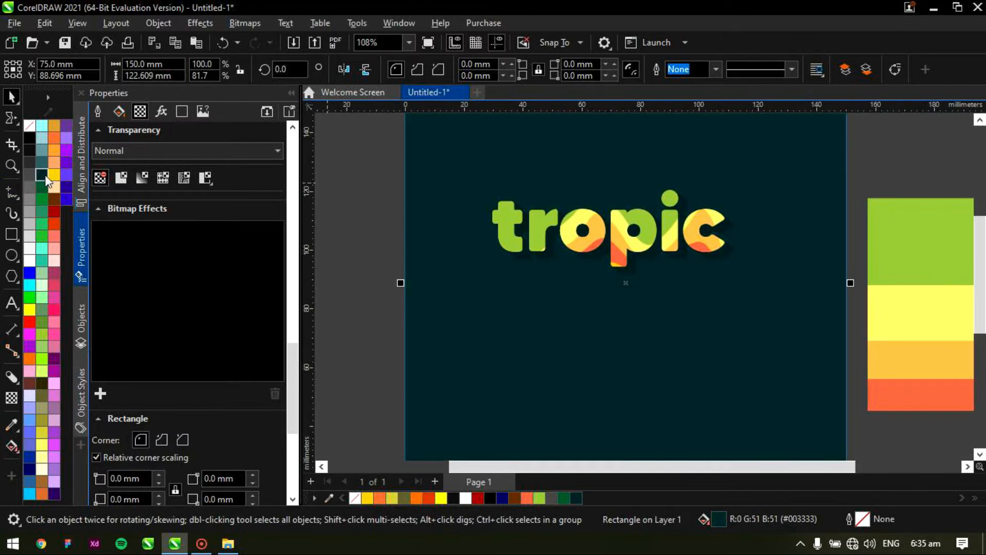
Add the artistic text "Map Book" below the word tropic and fill it with white
{"action": "scroll", "coordinate": [326, 273], "scroll_direction": "down", "scroll_amount": 1}
{"action": "key", "text": "F8"}
{"action": "left_click", "coordinate": [491, 283]}
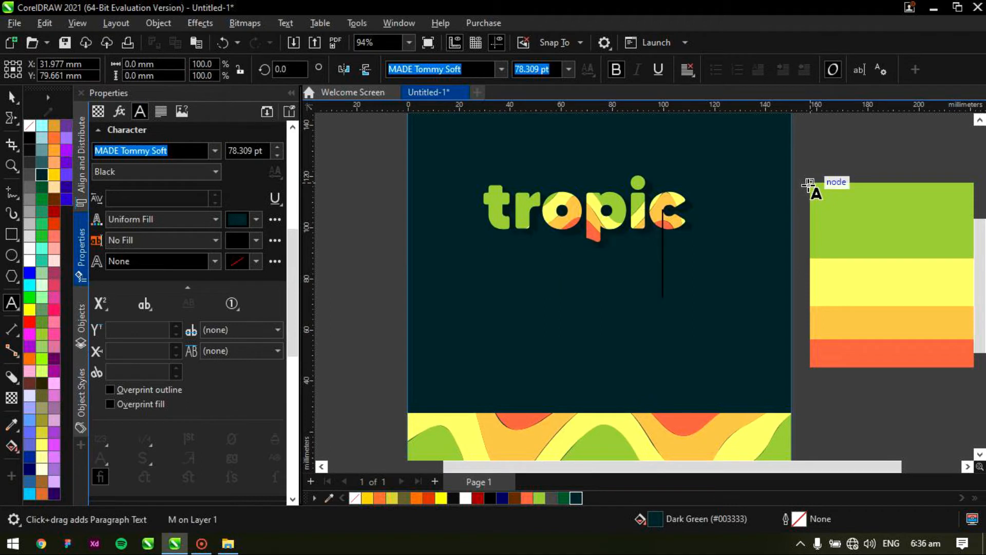
{"action": "type", "text": "Map Book"}
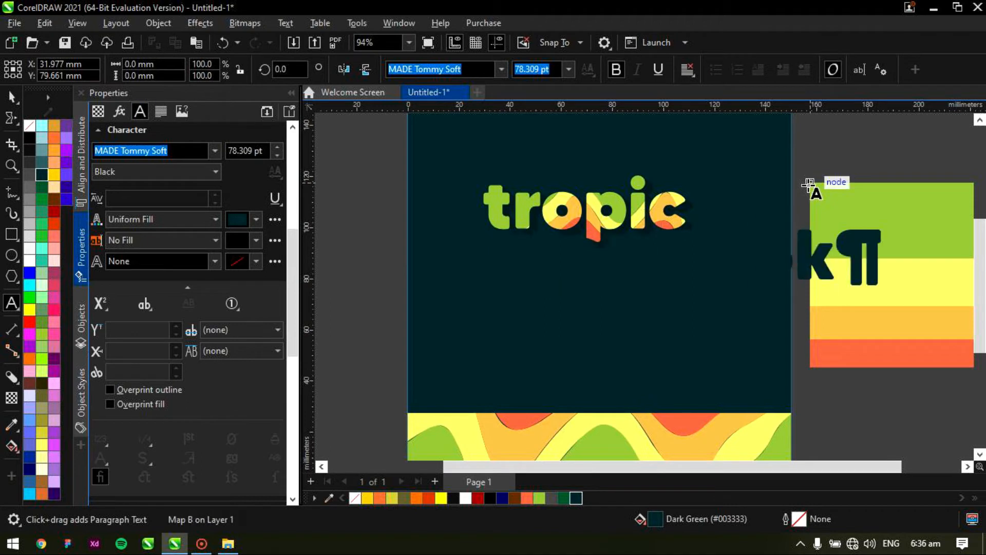
{"action": "key", "text": "ctrl+space"}
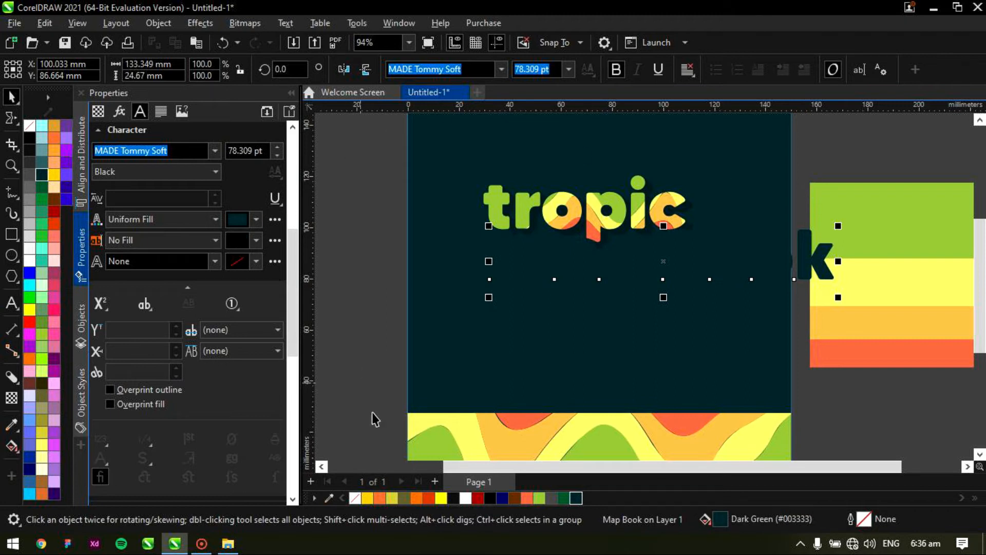
{"action": "left_click", "coordinate": [464, 498]}
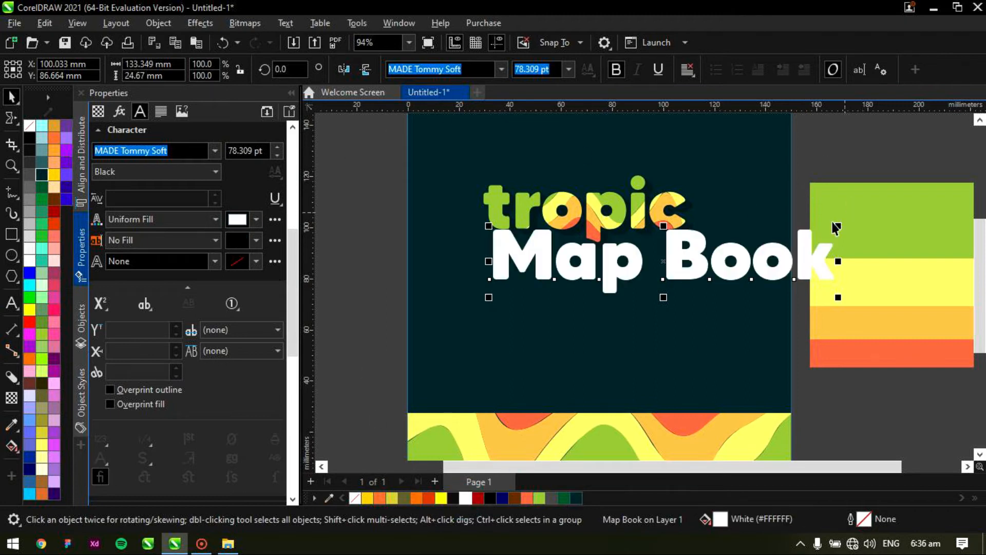
Scale the "Map Book" text down to about 25.4 pt and align it under the start of the tropic text
{"action": "left_click_drag", "start_coordinate": [841, 225], "coordinate": [611, 222]}
{"action": "scroll", "coordinate": [500, 264], "scroll_direction": "up", "scroll_amount": 1}
{"action": "left_click_drag", "start_coordinate": [525, 299], "coordinate": [517, 276]}
Extend the subtitle to read "Map Book for Young Explorers" and resize it to about 25.6 pt
{"action": "double_click", "coordinate": [659, 281]}
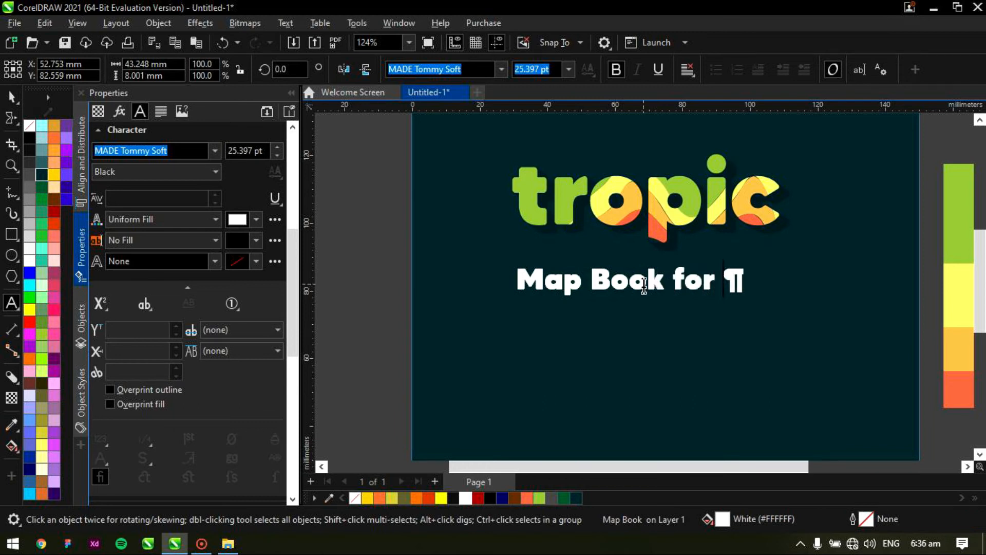
{"action": "type", "text": "for You"}
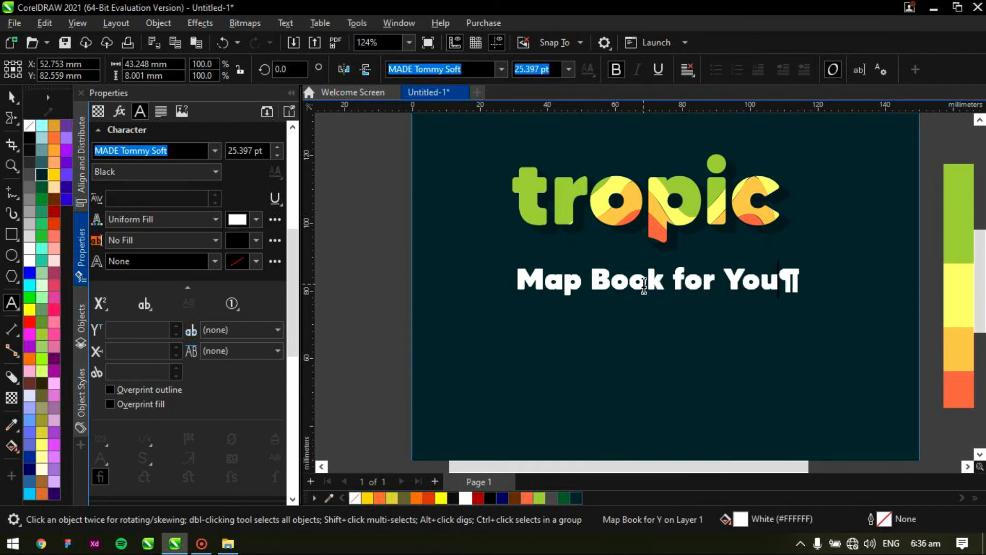
{"action": "type", "text": "n Explorers"}
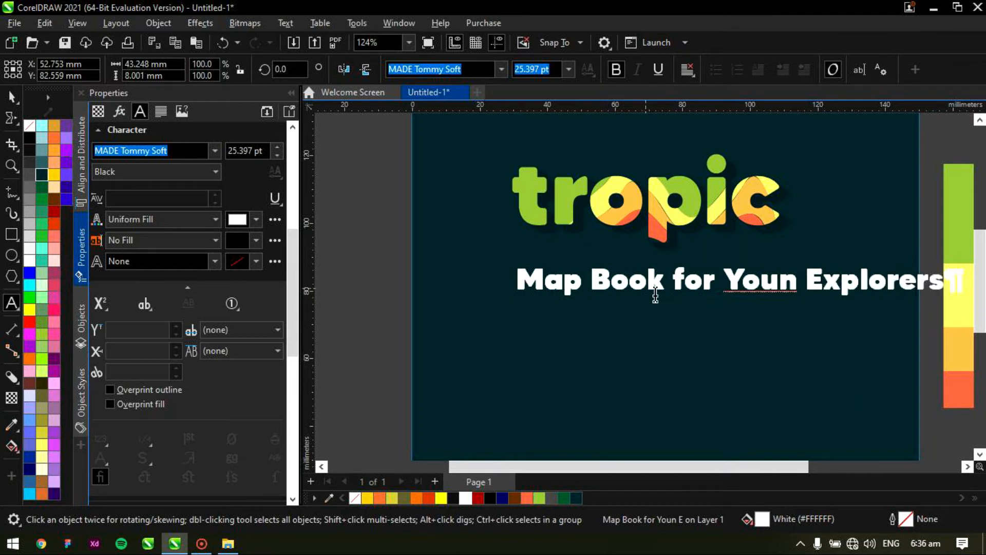
{"action": "left_click", "coordinate": [797, 283]}
{"action": "type", "text": "g"}
{"action": "key", "text": "ctrl+space"}
{"action": "scroll", "coordinate": [641, 302], "scroll_direction": "down", "scroll_amount": 2}
{"action": "left_click_drag", "start_coordinate": [856, 300], "coordinate": [858, 337]}
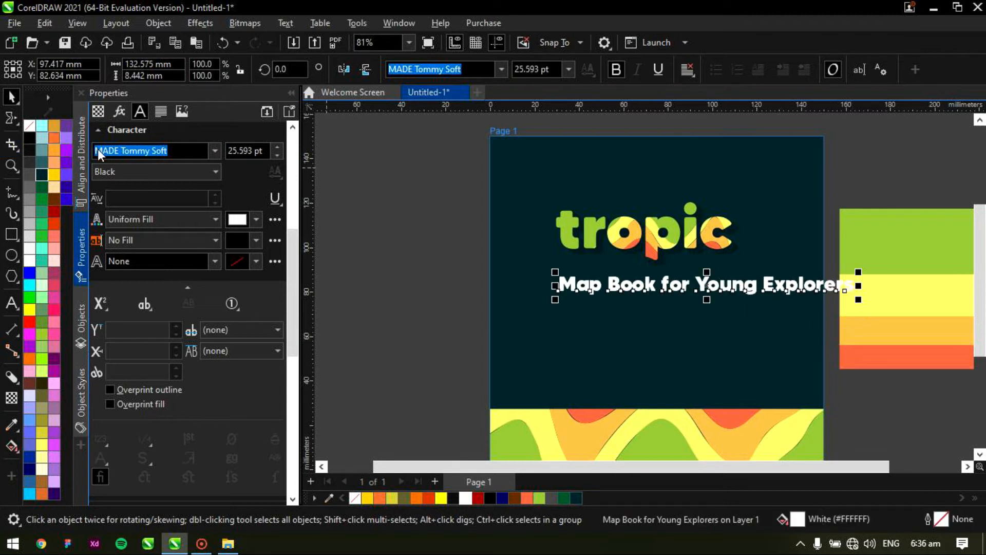
Convert the subtitle to paragraph text and narrow its frame to about 76 mm so it wraps onto two lines
{"action": "right_click", "coordinate": [642, 285]}
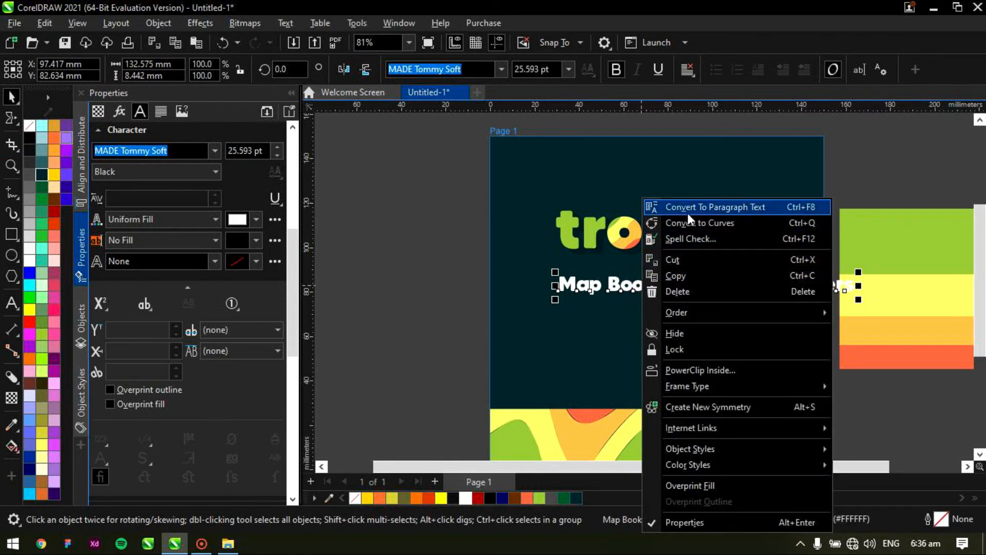
{"action": "left_click", "coordinate": [688, 212]}
{"action": "left_click_drag", "start_coordinate": [856, 291], "coordinate": [732, 293]}
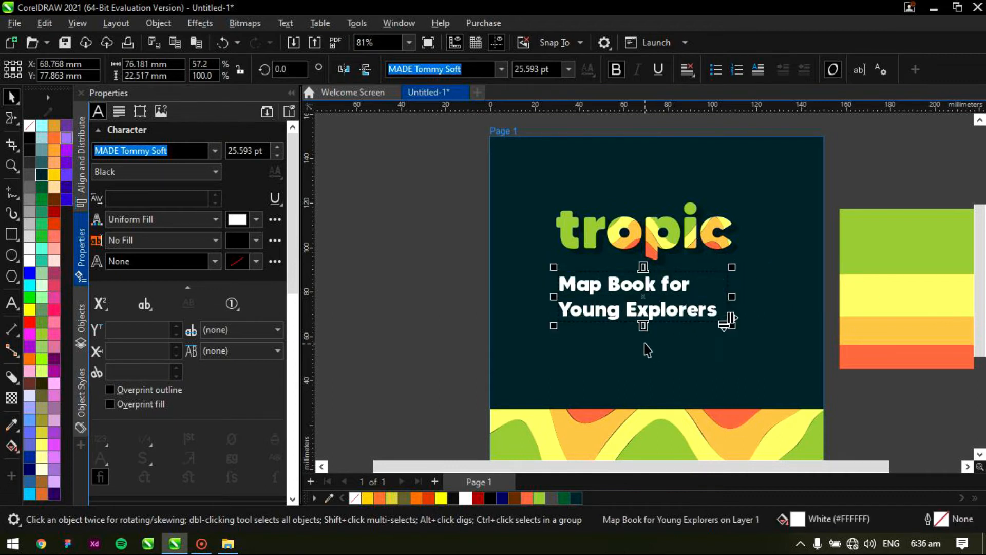
{"action": "key", "text": "F8"}
Convert the two-line subtitle back to artistic text and move it up closer to the tropic text
{"action": "right_click", "coordinate": [636, 300]}
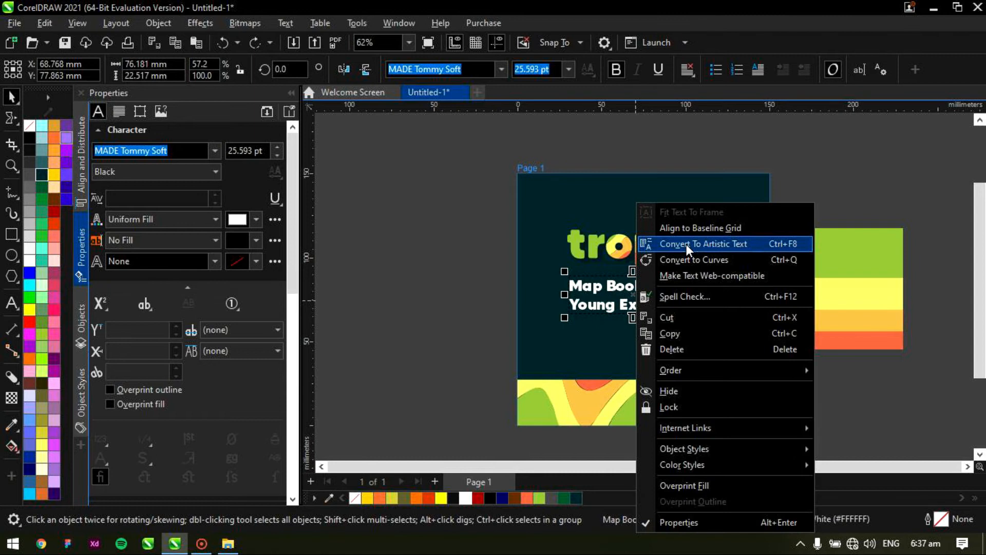
{"action": "left_click", "coordinate": [686, 245]}
{"action": "left_click", "coordinate": [378, 352]}
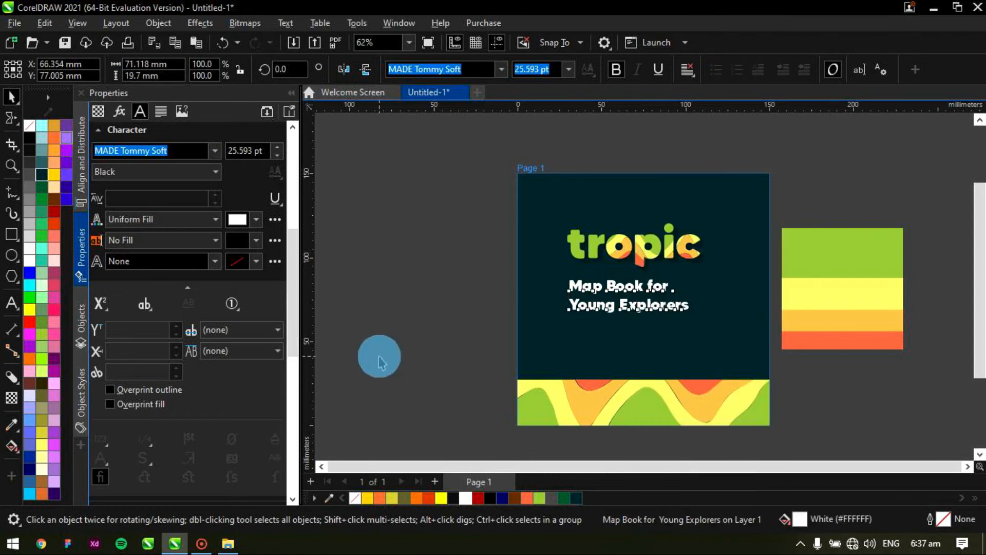
{"action": "scroll", "coordinate": [610, 313], "scroll_direction": "up", "scroll_amount": 3}
{"action": "left_click_drag", "start_coordinate": [612, 314], "coordinate": [603, 297]}
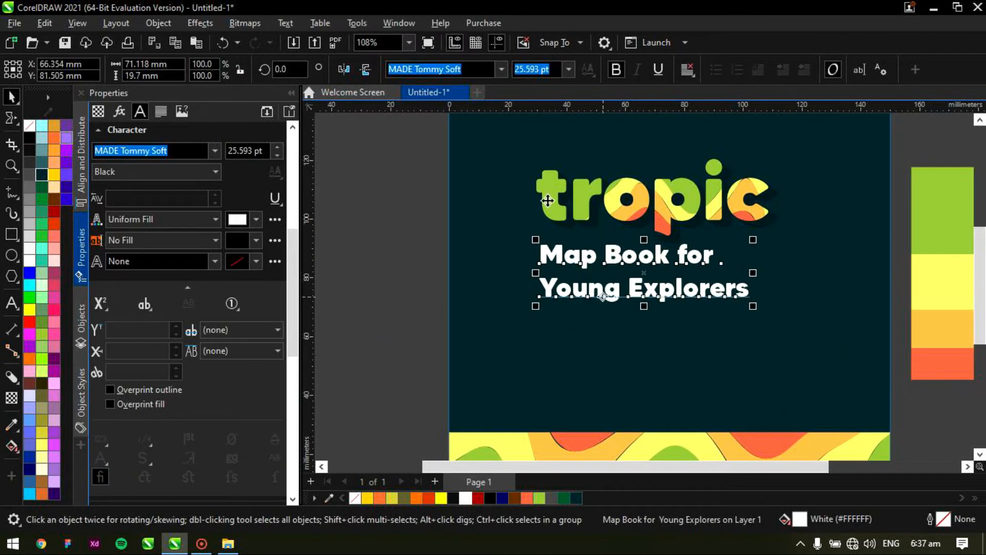
Change the subtitle's font to MADE Gentle, shrunk to about 19.5 pt, and move it slightly lower beneath the tropic text
{"action": "left_click", "coordinate": [503, 73]}
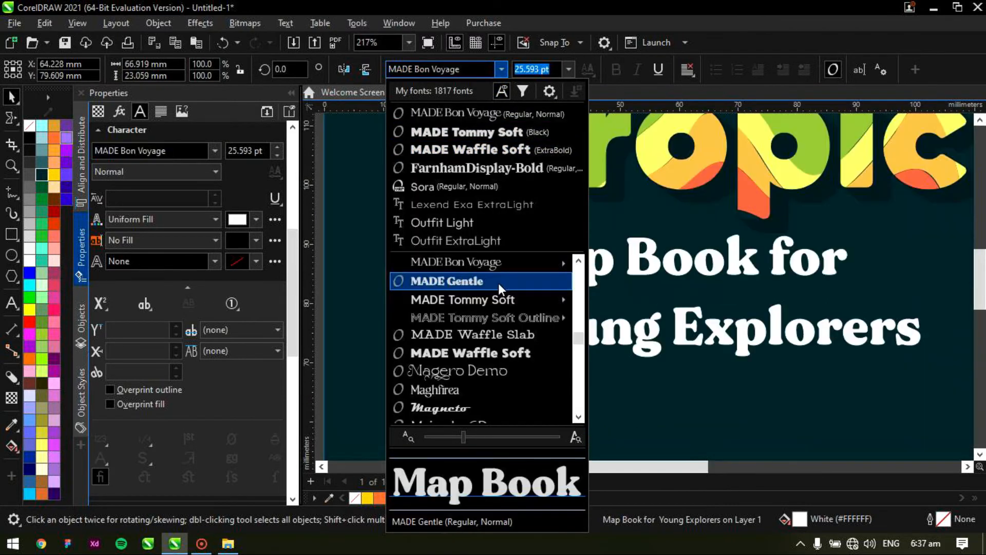
{"action": "left_click", "coordinate": [498, 282]}
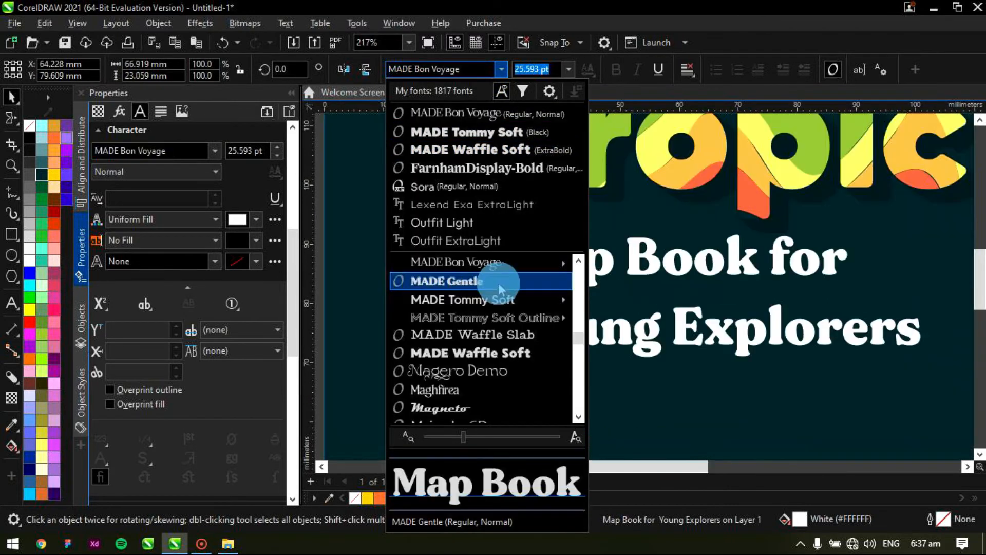
{"action": "scroll", "coordinate": [570, 261], "scroll_direction": "down", "scroll_amount": 4}
{"action": "left_click_drag", "start_coordinate": [753, 314], "coordinate": [704, 309]}
{"action": "left_click_drag", "start_coordinate": [641, 287], "coordinate": [648, 327]}
{"action": "scroll", "coordinate": [475, 238], "scroll_direction": "down", "scroll_amount": 2}
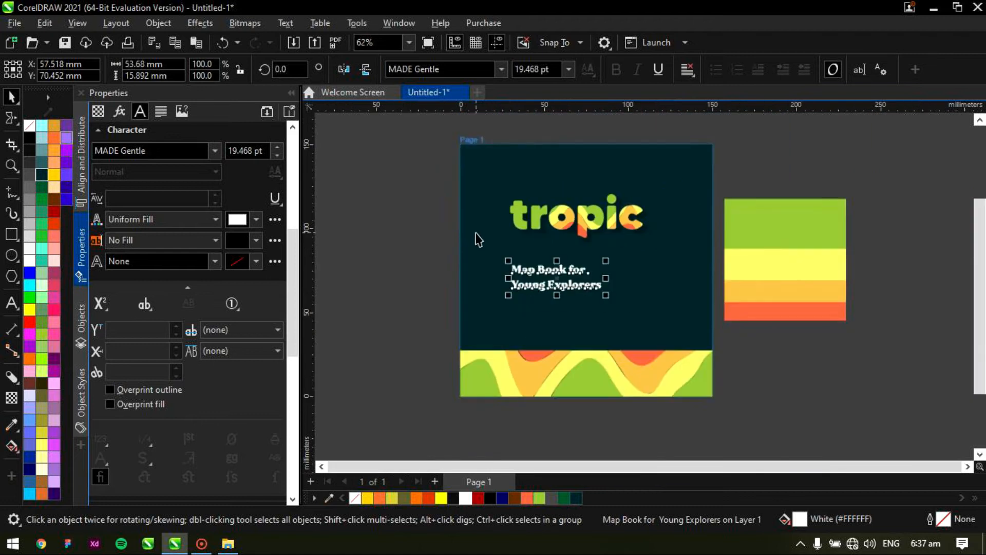
Copy the wavy stripe group out of the bottom band and paste it as a separate object over the cover
{"action": "left_click", "coordinate": [588, 379]}
{"action": "left_click", "coordinate": [588, 379], "text": "ctrl"}
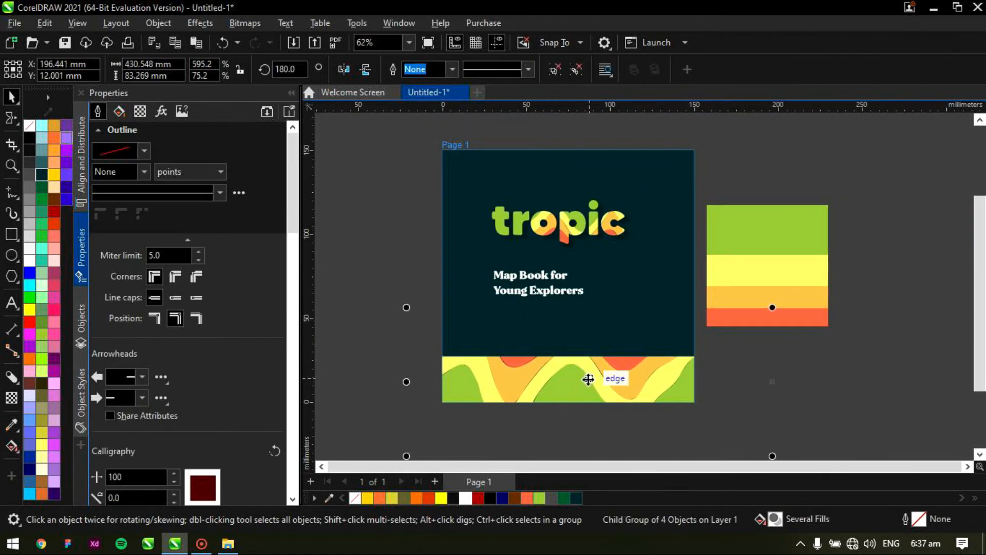
{"action": "left_click", "coordinate": [589, 379]}
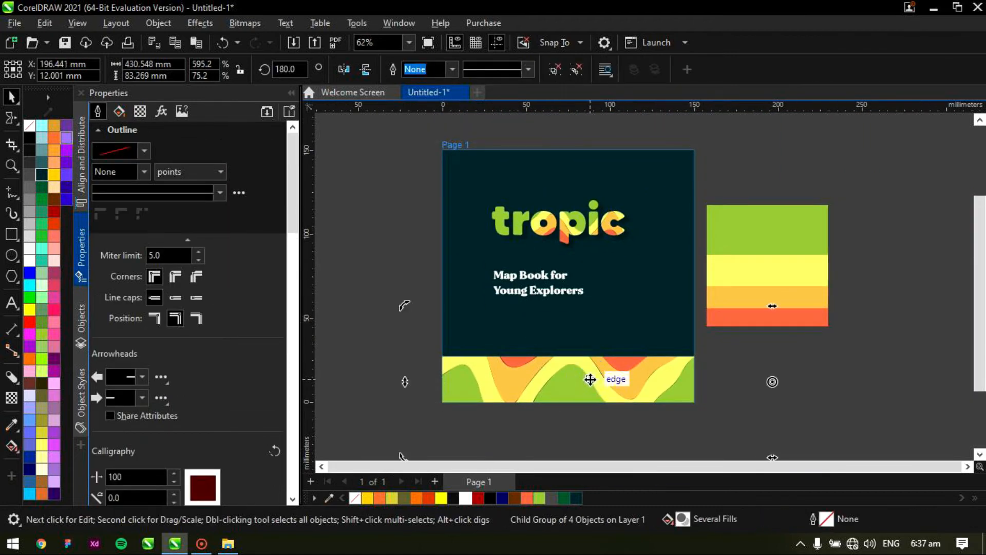
{"action": "left_click", "coordinate": [591, 379]}
{"action": "key", "text": "ctrl+c"}
{"action": "left_click", "coordinate": [830, 362]}
{"action": "key", "text": "ctrl+v"}
{"action": "scroll", "coordinate": [552, 349], "scroll_direction": "down", "scroll_amount": 2}
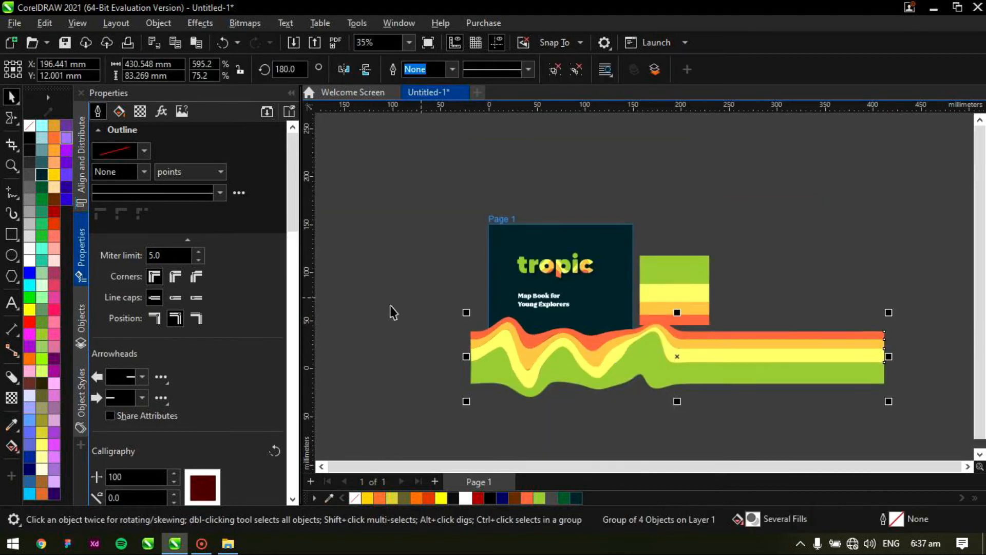
Remove the pasted wave group's fill and give it a dark green #003333 hairline outline
{"action": "left_click", "coordinate": [357, 499]}
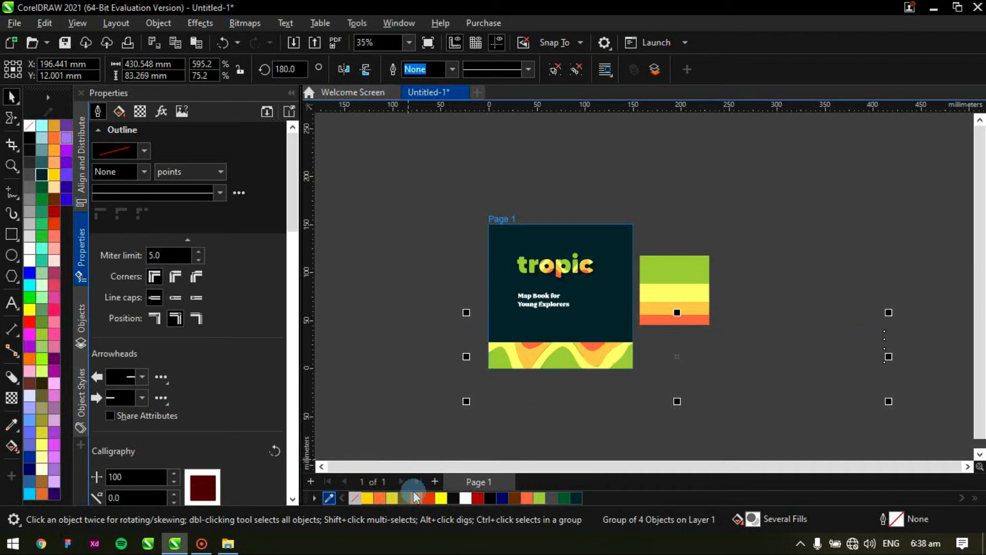
{"action": "right_click", "coordinate": [575, 498]}
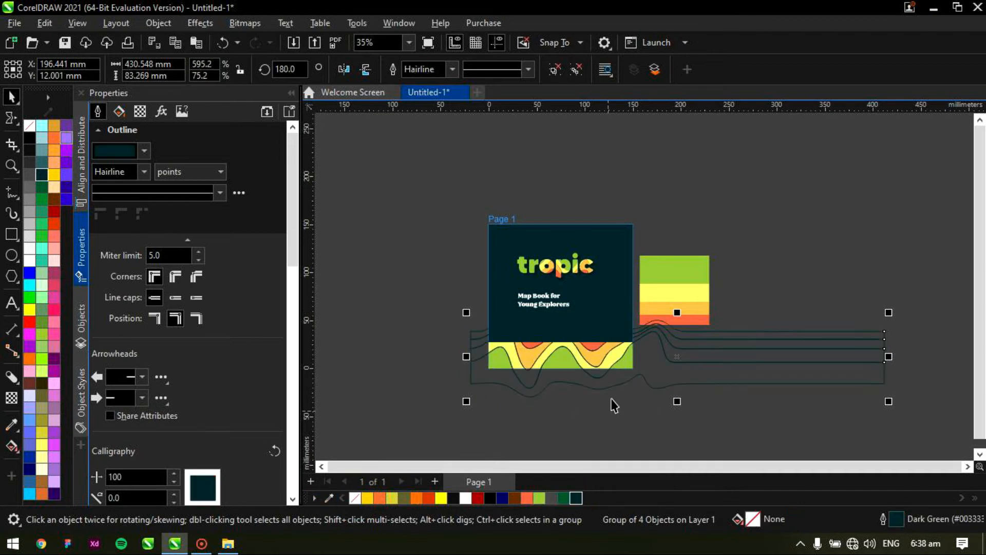
Move the wave outlines up over the cover's dark background and recolour them green #006633
{"action": "scroll", "coordinate": [637, 341], "scroll_direction": "up", "scroll_amount": 2}
{"action": "mouse_move", "coordinate": [640, 340]}
{"action": "left_mouse_down"}
{"action": "mouse_move", "coordinate": [652, 157]}
{"action": "mouse_move", "coordinate": [610, 163]}
{"action": "left_mouse_up"}
{"action": "scroll", "coordinate": [551, 164], "scroll_direction": "up", "scroll_amount": 2}
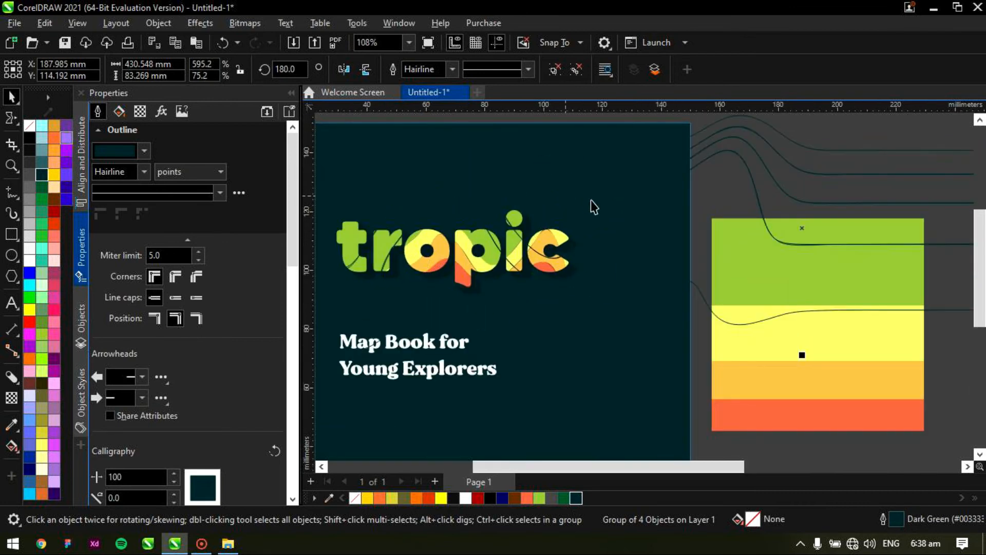
{"action": "scroll", "coordinate": [591, 201], "scroll_direction": "down", "scroll_amount": 2}
{"action": "right_click", "coordinate": [43, 186]}
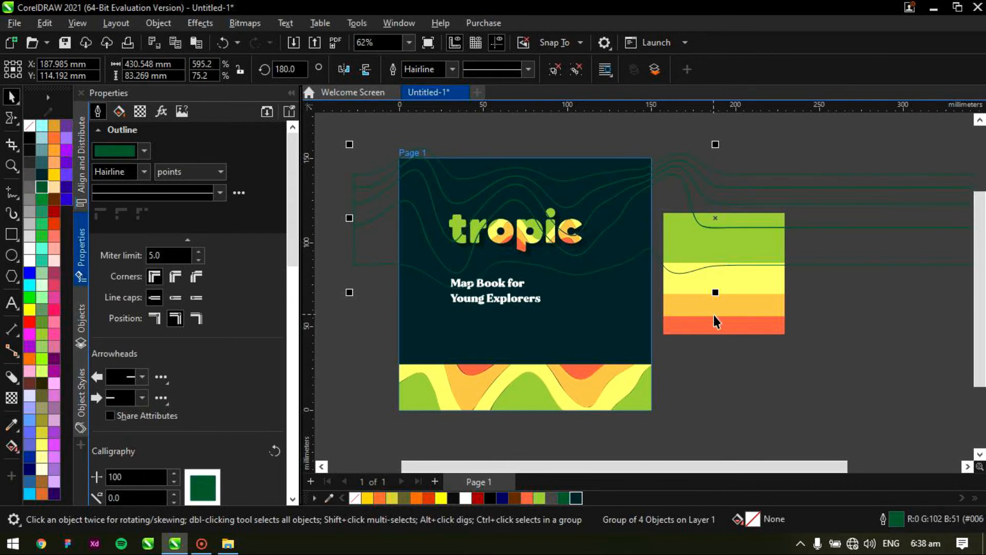
Enlarge the wave outlines to about 604 mm by 117 mm and shift them across the cover, slightly lower and to the right
{"action": "mouse_move", "coordinate": [346, 296]}
{"action": "left_mouse_down"}
{"action": "mouse_move", "coordinate": [310, 359]}
{"action": "mouse_move", "coordinate": [273, 341]}
{"action": "mouse_move", "coordinate": [368, 348]}
{"action": "mouse_move", "coordinate": [393, 373]}
{"action": "left_mouse_up"}
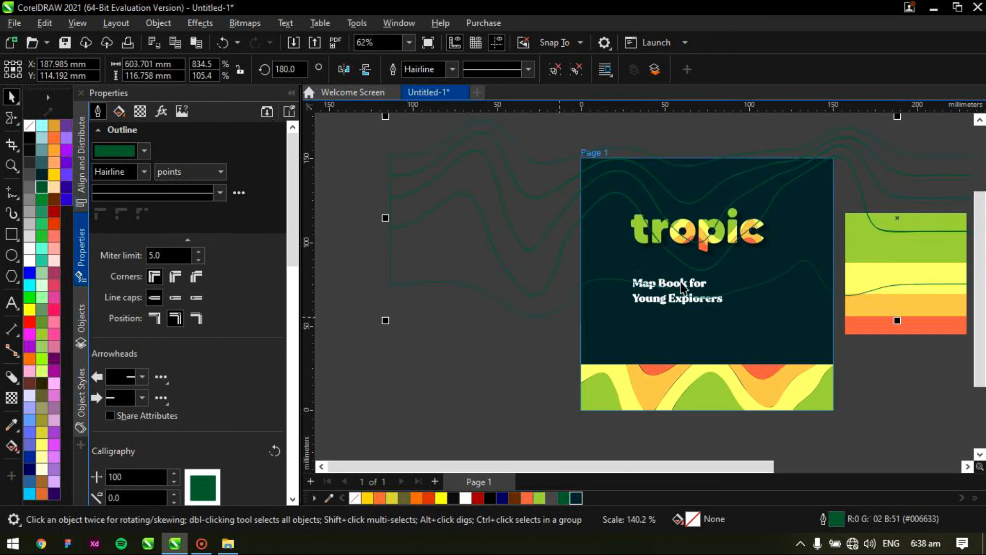
{"action": "mouse_move", "coordinate": [714, 242]}
{"action": "left_mouse_down"}
{"action": "mouse_move", "coordinate": [712, 280]}
{"action": "mouse_move", "coordinate": [763, 292]}
{"action": "mouse_move", "coordinate": [782, 284]}
{"action": "left_mouse_up"}
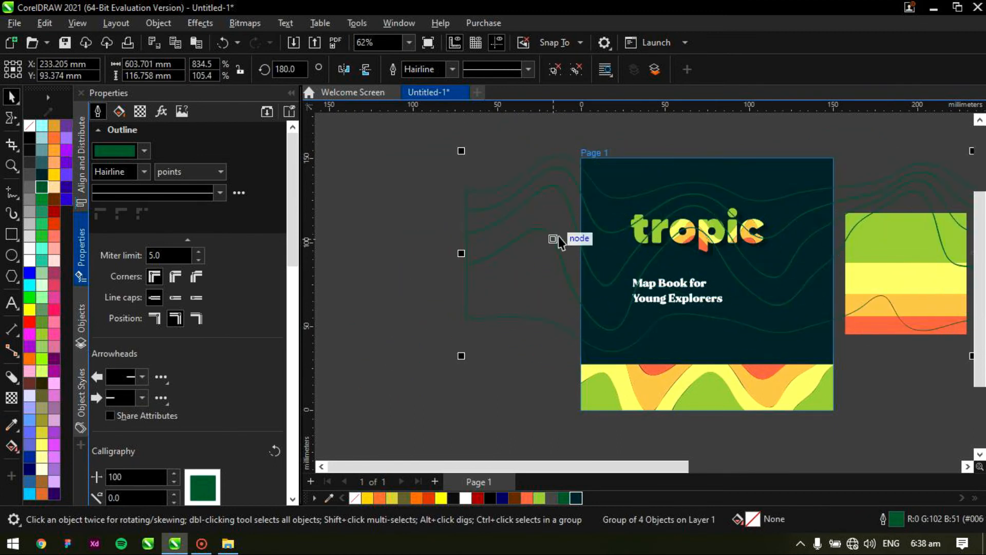
{"action": "scroll", "coordinate": [443, 225], "scroll_direction": "down", "scroll_amount": 2}
{"action": "scroll", "coordinate": [748, 273], "scroll_direction": "up", "scroll_amount": 3}
PowerClip the wave outlines inside the cover's dark background rectangle
{"action": "right_click", "coordinate": [694, 280]}
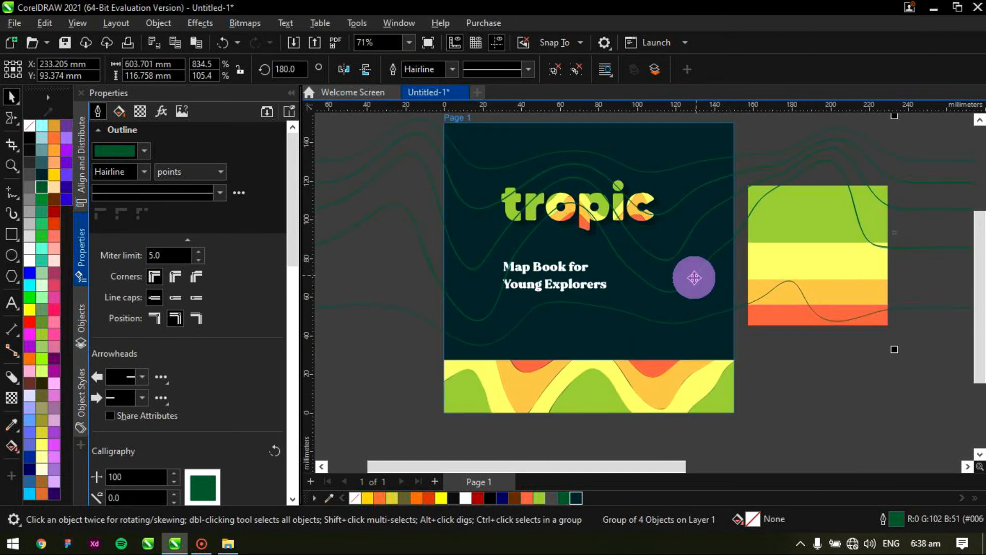
{"action": "left_click", "coordinate": [750, 274]}
{"action": "left_click", "coordinate": [717, 330]}
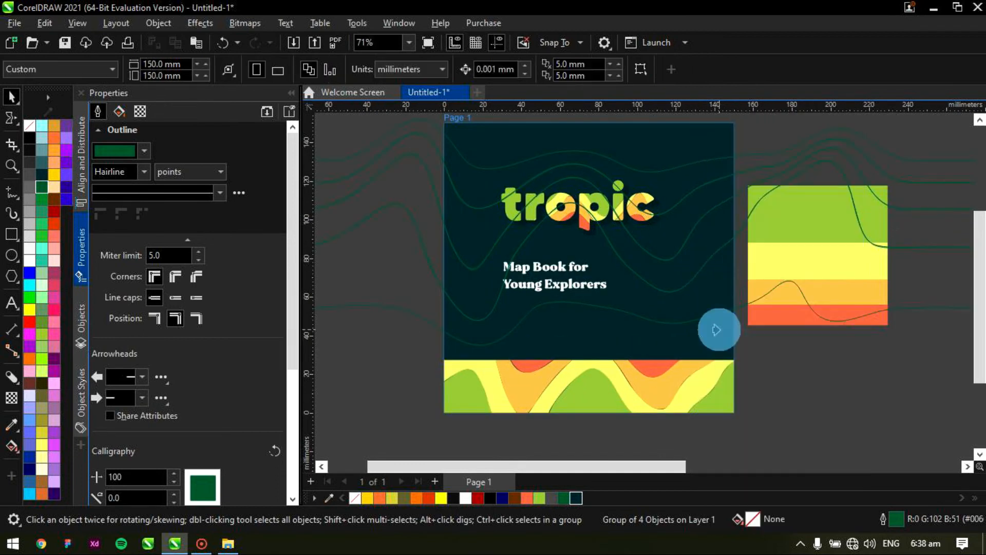
{"action": "scroll", "coordinate": [689, 326], "scroll_direction": "down", "scroll_amount": 4}
{"action": "left_click", "coordinate": [652, 347]}
{"action": "scroll", "coordinate": [651, 352], "scroll_direction": "up", "scroll_amount": 3}
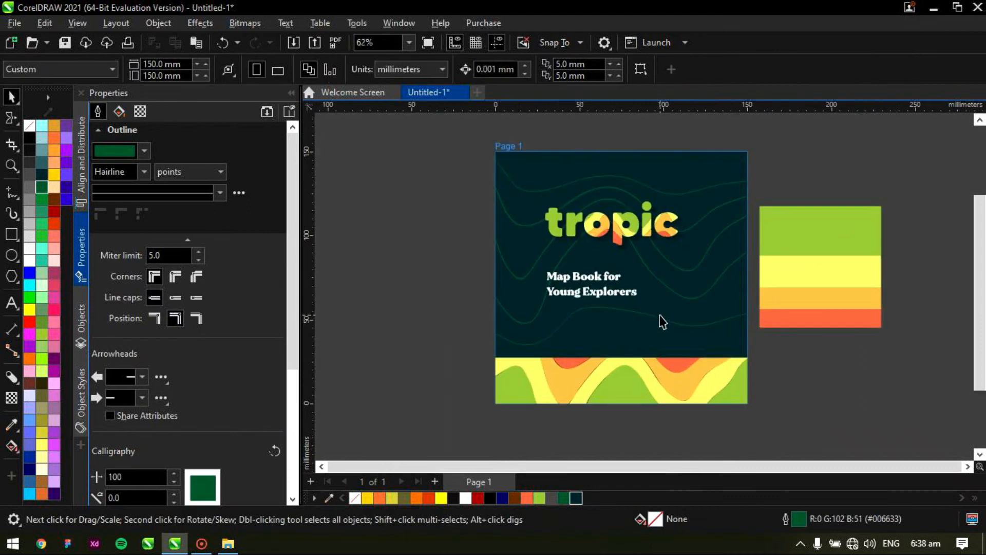
Inside the background's PowerClip, give the wave outlines the Multiply merge mode with 45 transparency
{"action": "left_click", "coordinate": [332, 137]}
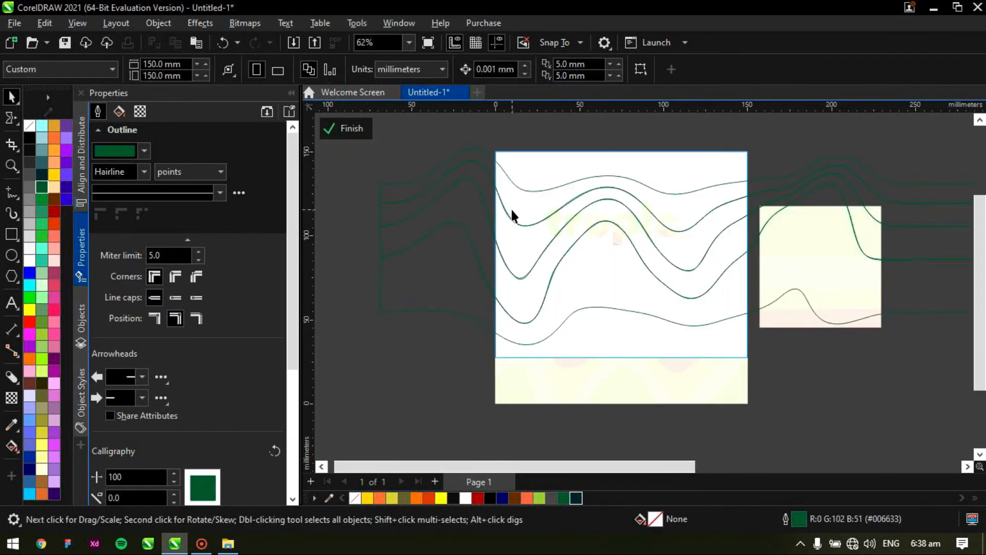
{"action": "left_click", "coordinate": [13, 397]}
{"action": "left_click", "coordinate": [209, 72]}
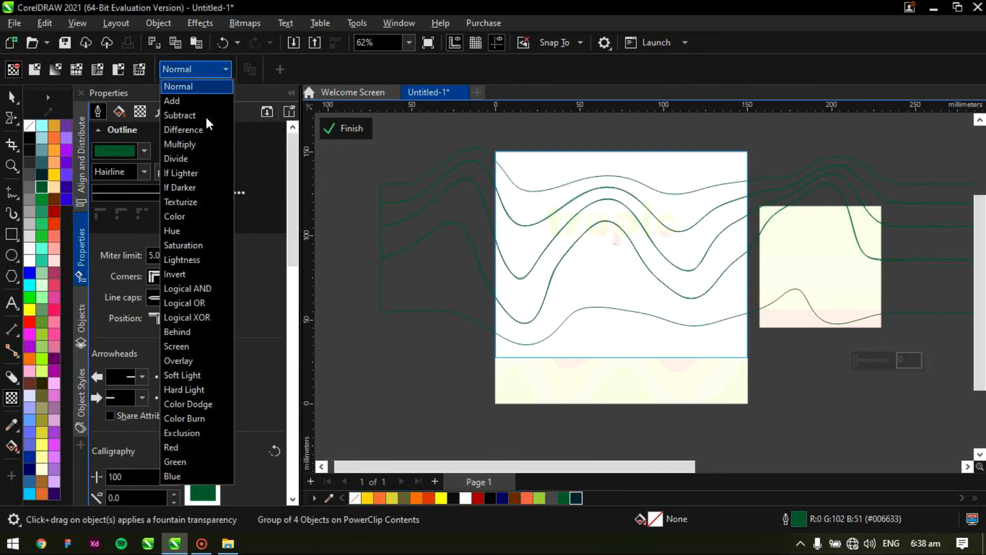
{"action": "left_click", "coordinate": [201, 144]}
{"action": "left_click_drag", "start_coordinate": [873, 361], "coordinate": [881, 363]}
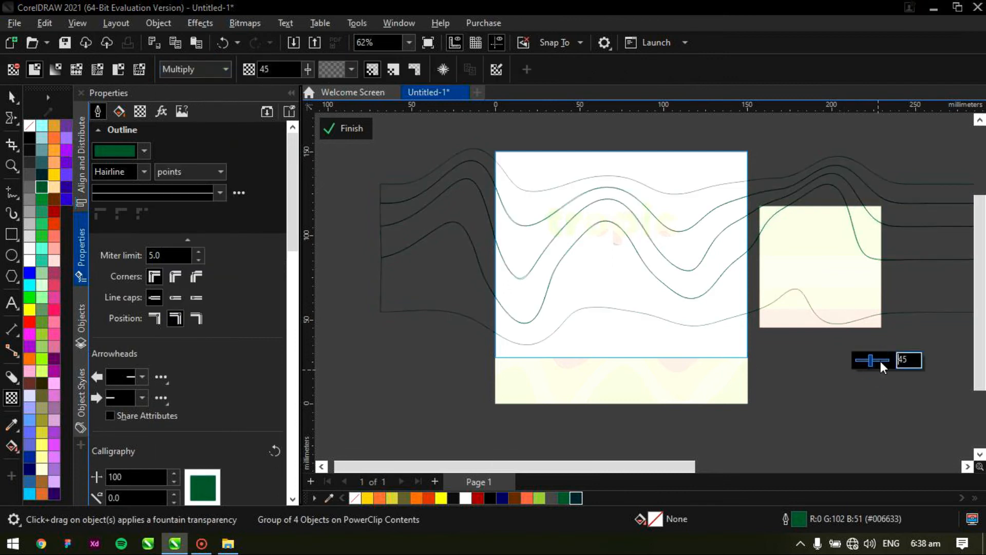
{"action": "left_click", "coordinate": [344, 131]}
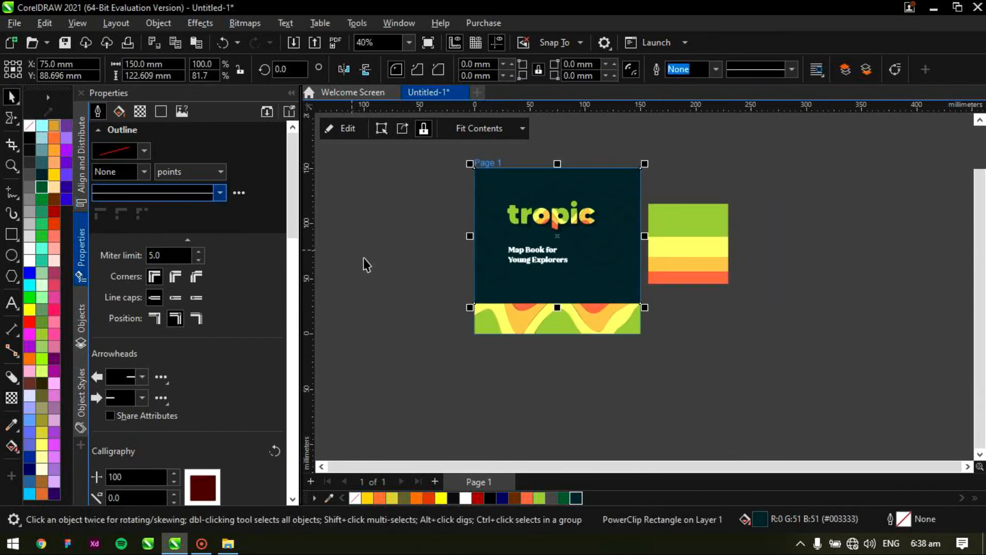
Change the two-line subtitle's font to Maven Pro
{"action": "left_click", "coordinate": [529, 260]}
{"action": "scroll", "coordinate": [530, 260], "scroll_direction": "up", "scroll_amount": 3}
{"action": "left_click", "coordinate": [502, 69]}
{"action": "scroll", "coordinate": [476, 285], "scroll_direction": "down", "scroll_amount": 2}
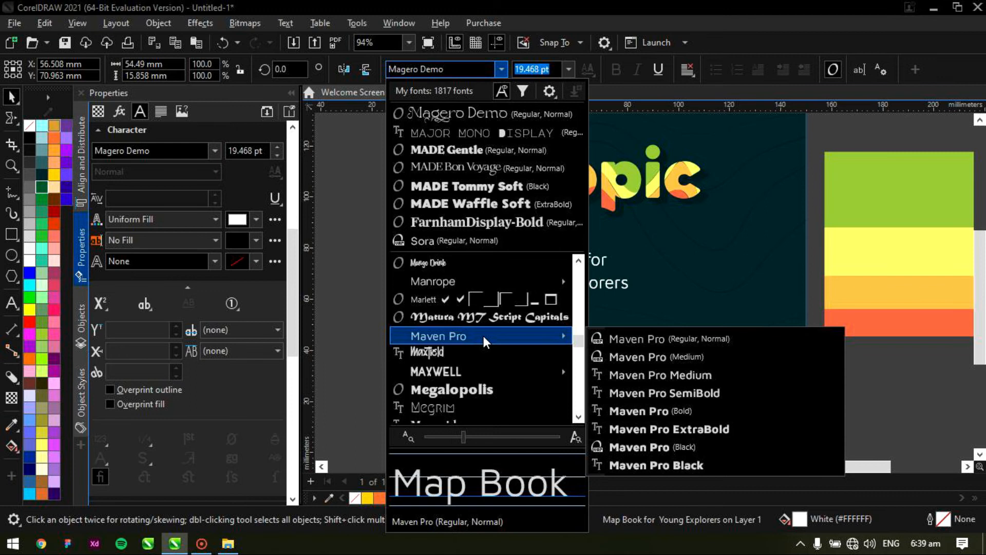
{"action": "left_click", "coordinate": [483, 336]}
{"action": "left_click", "coordinate": [399, 309]}
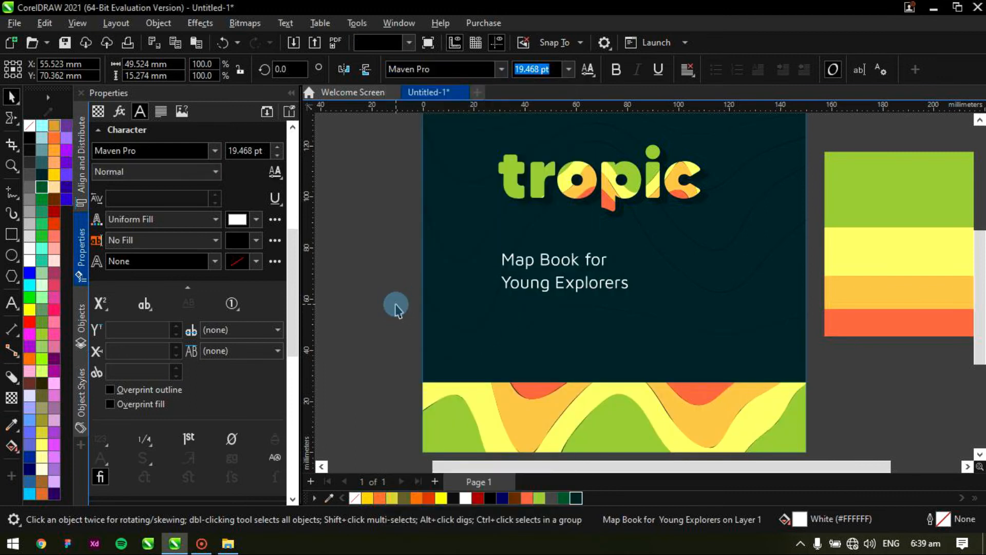
Enlarge the subtitle to about 22.2 pt and move it up closer beneath the tropic text
{"action": "left_click", "coordinate": [594, 286]}
{"action": "left_click_drag", "start_coordinate": [632, 298], "coordinate": [649, 304]}
{"action": "left_click_drag", "start_coordinate": [565, 289], "coordinate": [562, 274]}
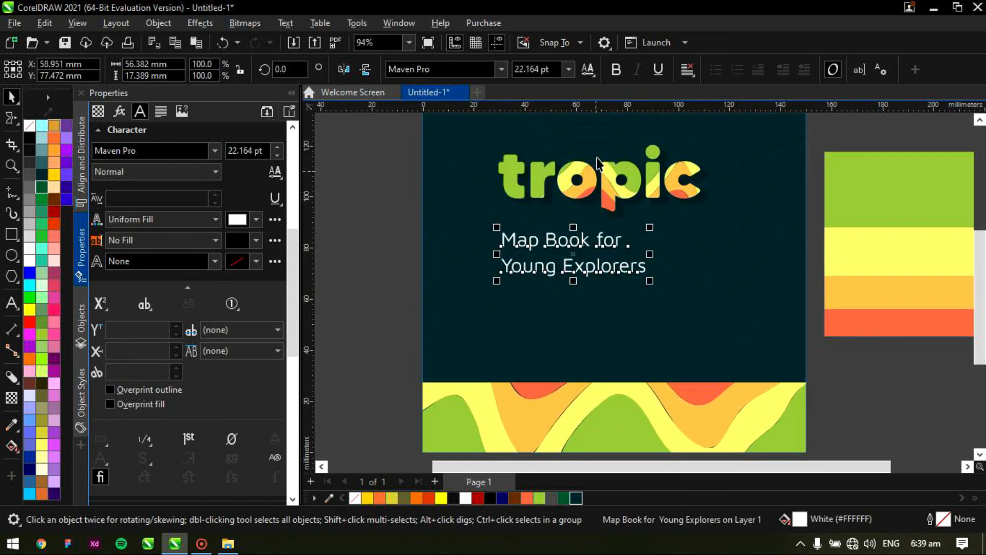
Fill the subtitle with the light green used in the stripes and deselect it
{"action": "scroll", "coordinate": [595, 359], "scroll_direction": "up", "scroll_amount": 1}
{"action": "left_click", "coordinate": [564, 498]}
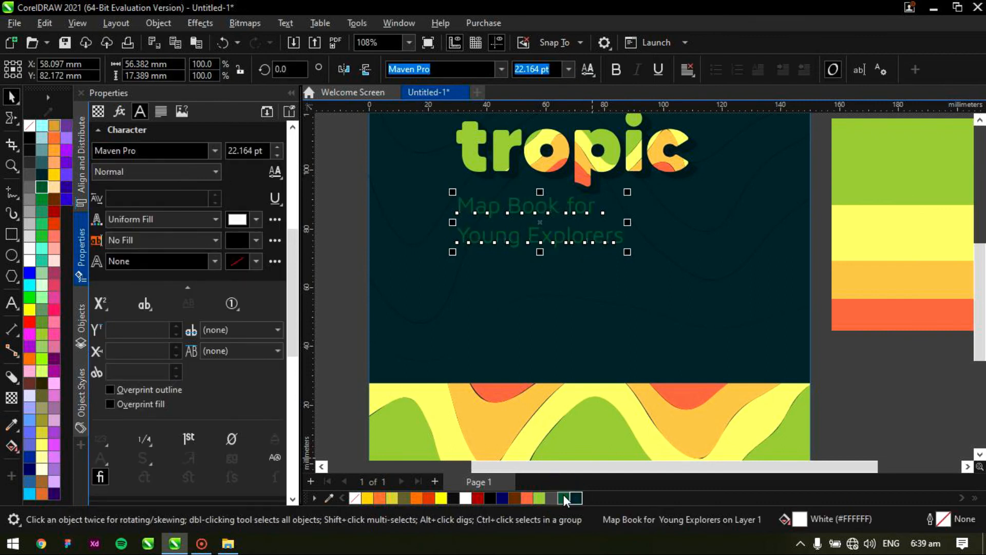
{"action": "left_click", "coordinate": [535, 500]}
{"action": "scroll", "coordinate": [575, 420], "scroll_direction": "down", "scroll_amount": 2}
{"action": "left_click", "coordinate": [703, 394]}
{"action": "scroll", "coordinate": [543, 365], "scroll_direction": "down", "scroll_amount": 1}
{"action": "scroll", "coordinate": [546, 350], "scroll_direction": "up", "scroll_amount": 2}
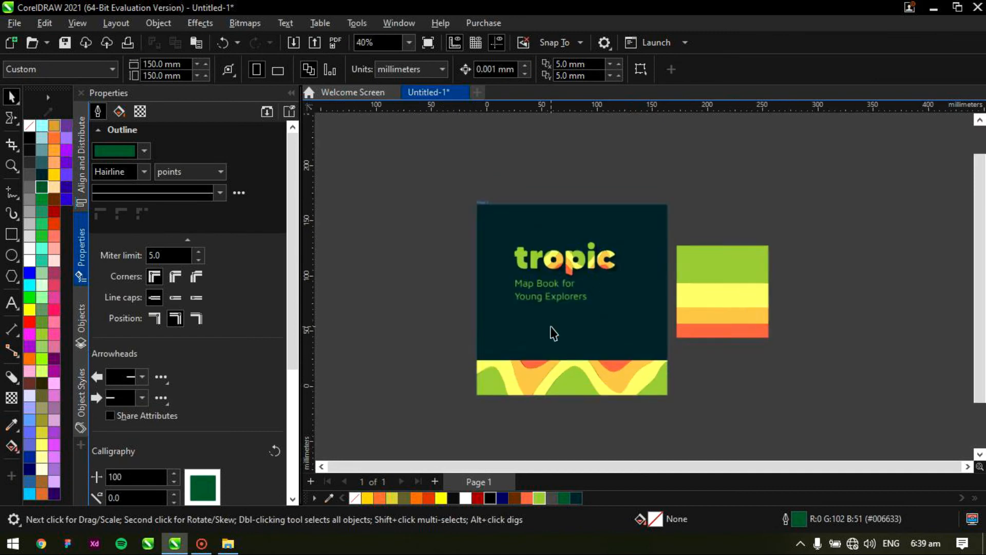
{"action": "scroll", "coordinate": [552, 310], "scroll_direction": "up", "scroll_amount": 1}
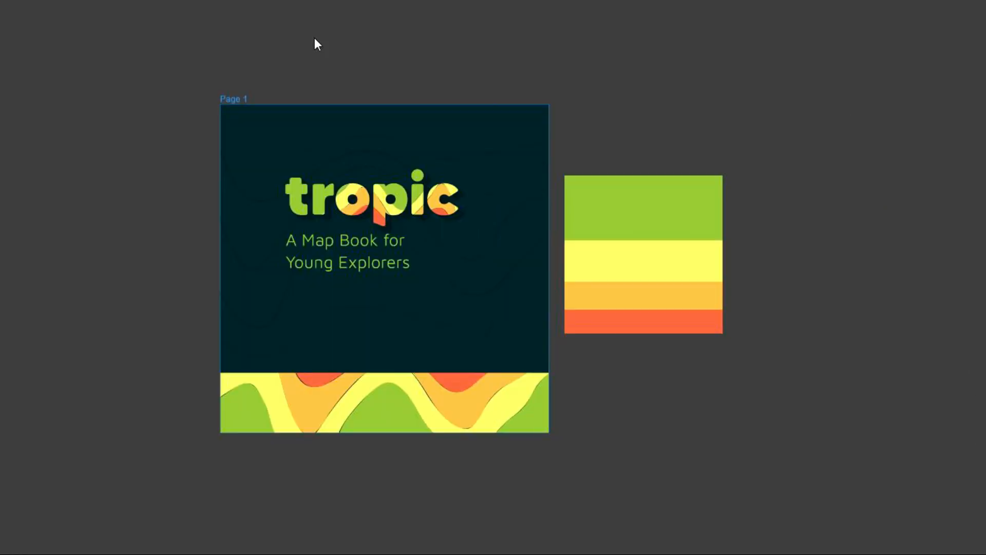